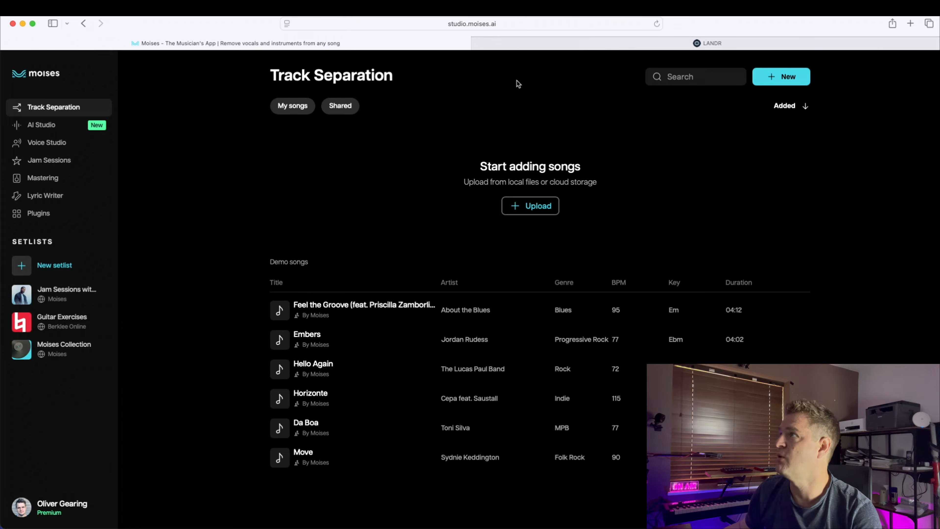
Step: Upload the file Heart of Us Master V1.wav from Downloads for track separation
{"action": "left_click", "coordinate": [705, 43]}
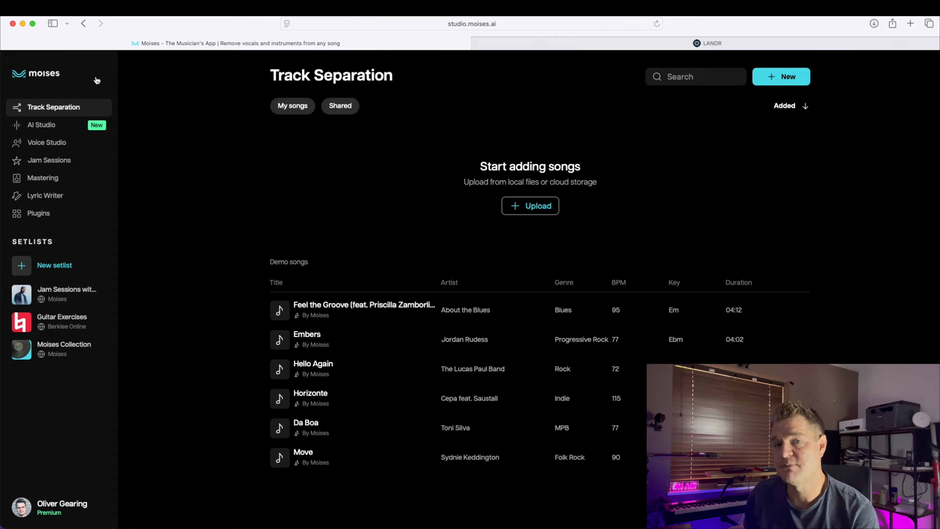
{"action": "left_click", "coordinate": [530, 206]}
{"action": "left_click", "coordinate": [525, 201]}
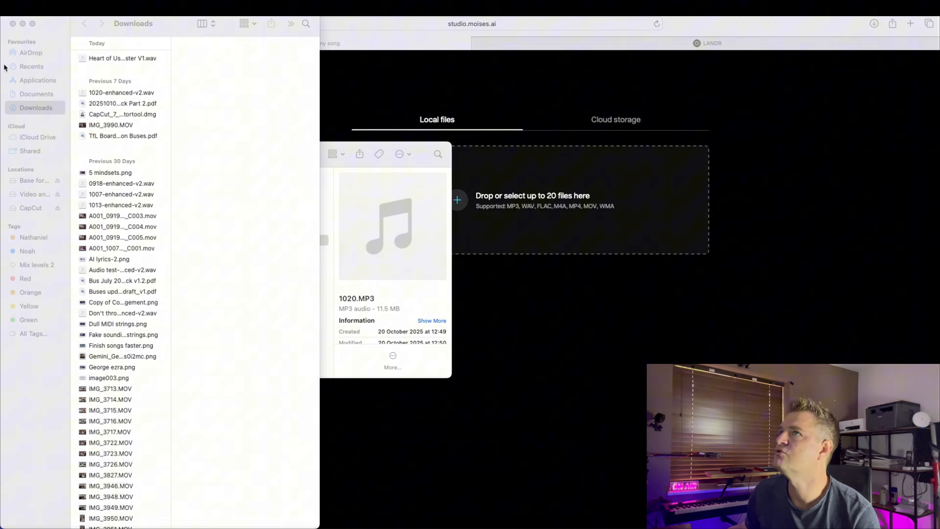
{"action": "left_click", "coordinate": [118, 58]}
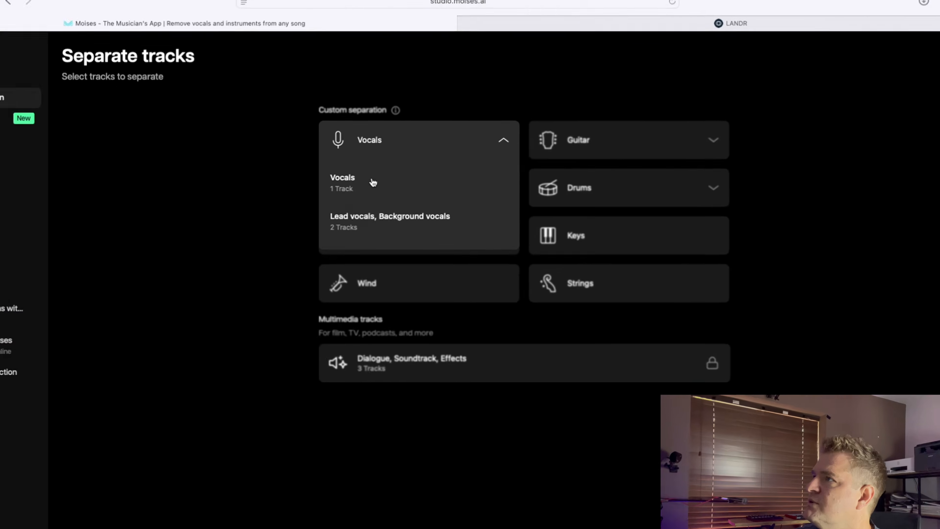
Step: Choose lead and background vocals, piano and strings as the separation stems and start separating
{"action": "left_click", "coordinate": [358, 218]}
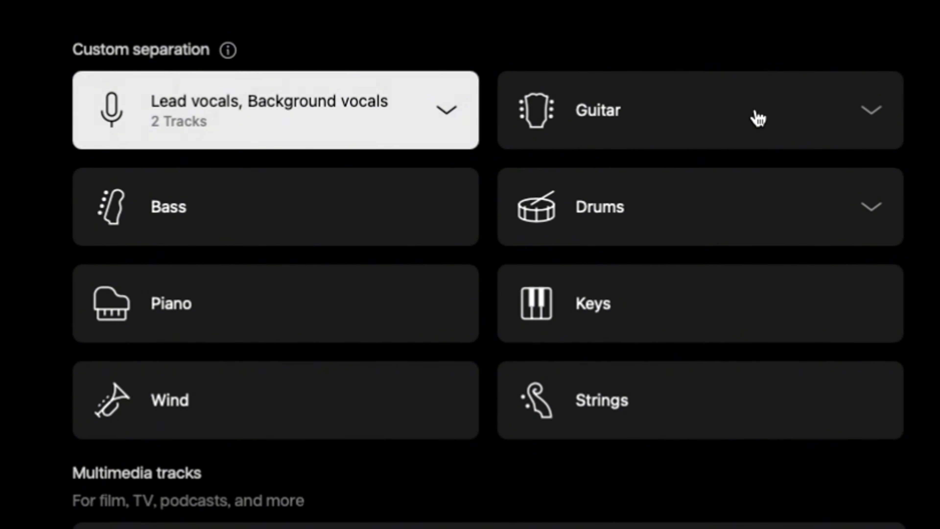
{"action": "left_click", "coordinate": [222, 307]}
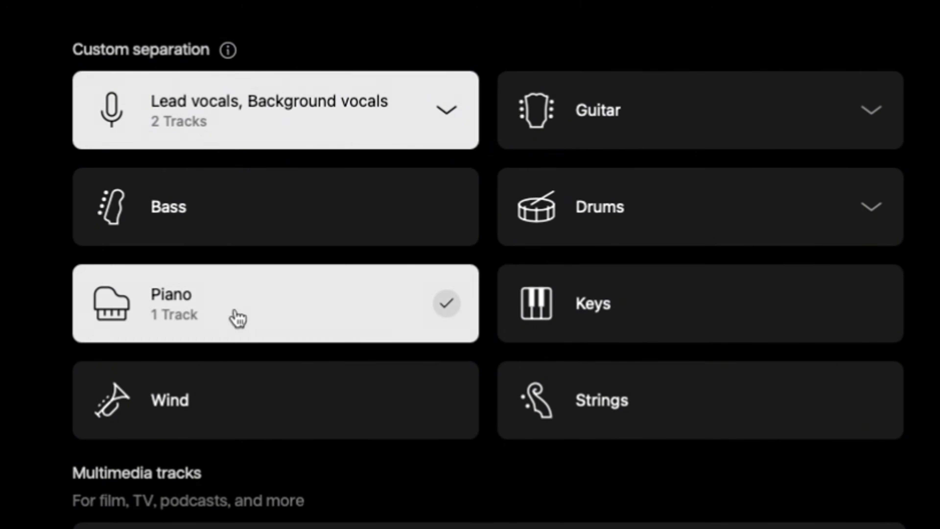
{"action": "left_click", "coordinate": [614, 414]}
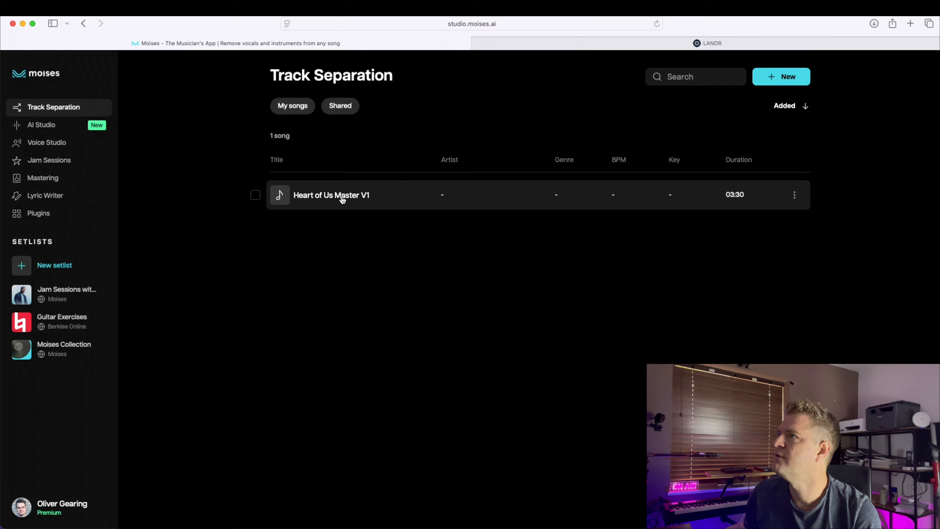
{"action": "left_click", "coordinate": [340, 198]}
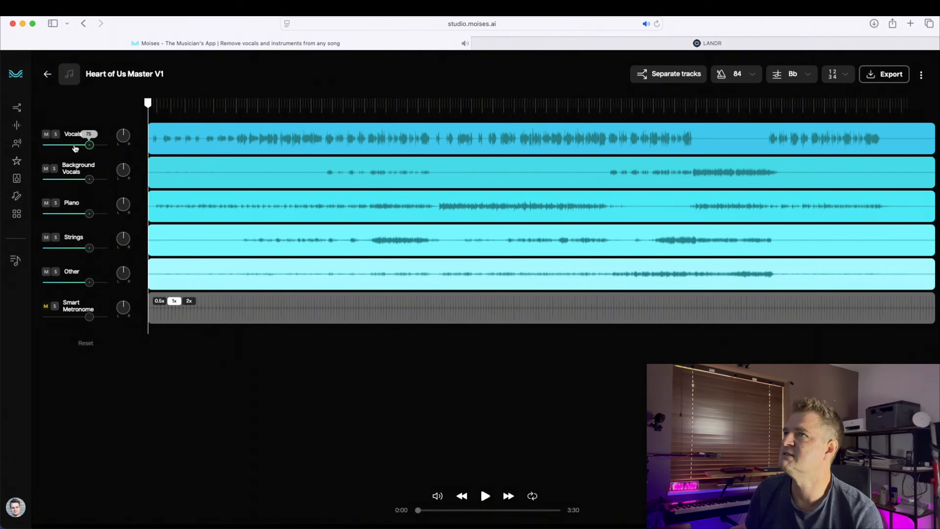
Step: Audition the separated stems by soloing piano and strings and playing through the song
{"action": "left_click", "coordinate": [56, 134]}
{"action": "key", "text": "space"}
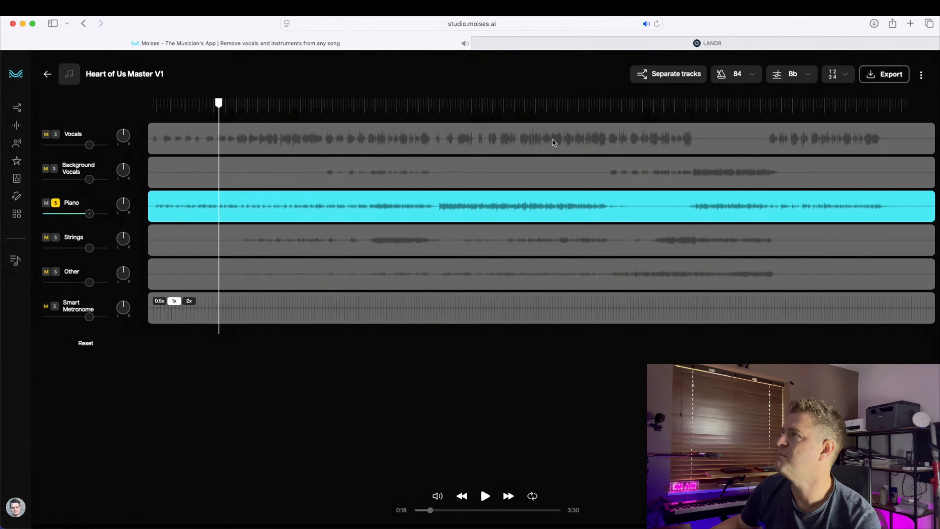
{"action": "left_click", "coordinate": [523, 107]}
{"action": "key", "text": "space"}
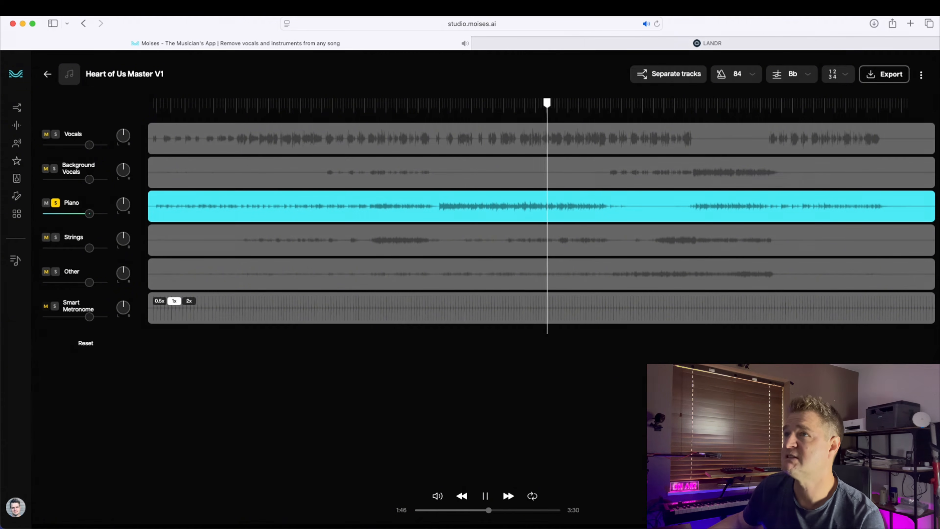
{"action": "left_click", "coordinate": [56, 237]}
{"action": "left_click", "coordinate": [56, 204]}
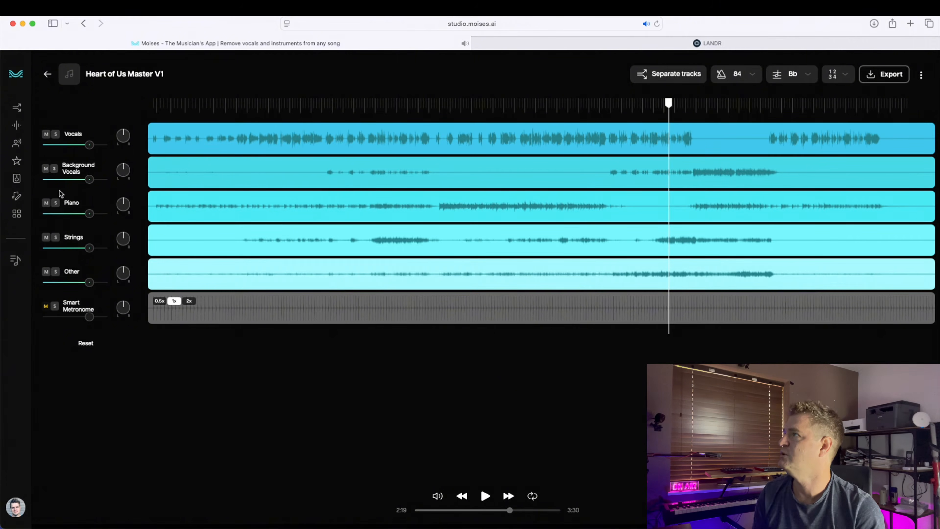
Step: Create a new AI Studio project named "Heart of us ROCK"
{"action": "left_click", "coordinate": [41, 125]}
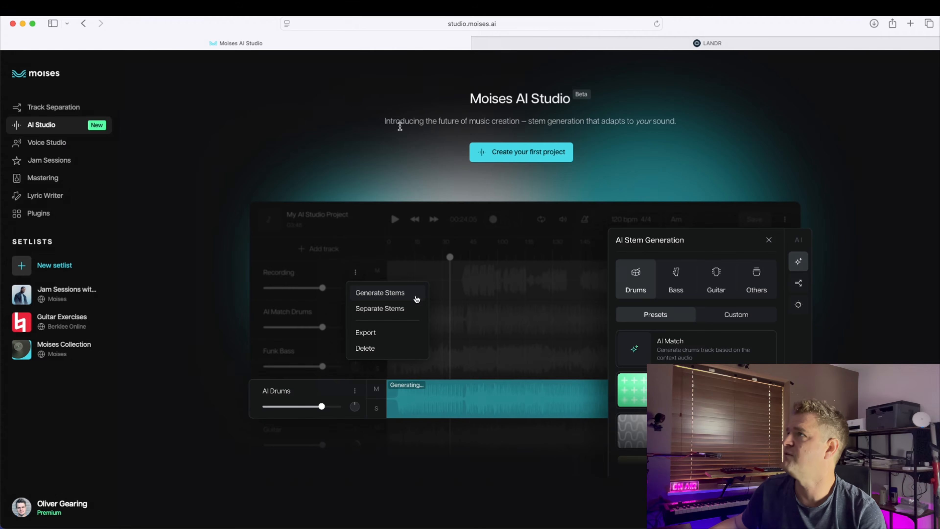
{"action": "left_click", "coordinate": [497, 155]}
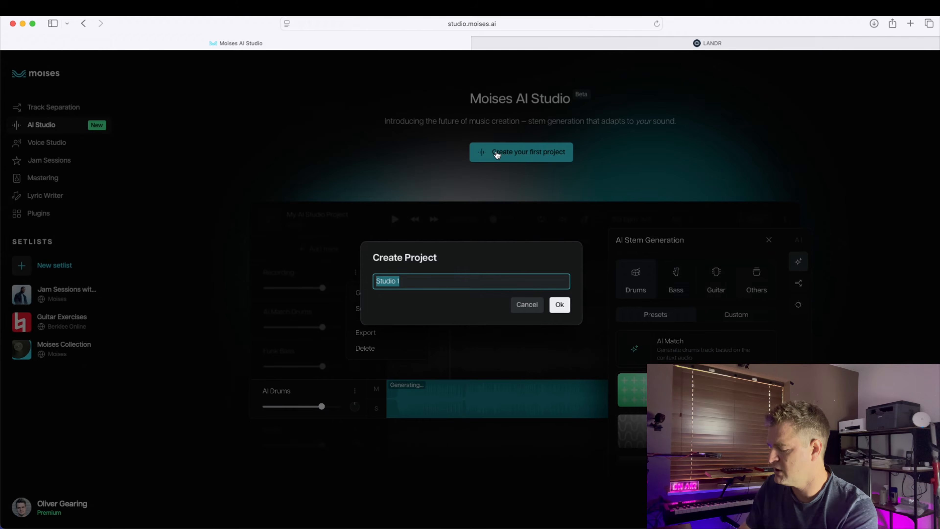
{"action": "type", "text": "Heaer"}
{"action": "key", "text": "BackSpace"}
{"action": "key", "text": "BackSpace"}
{"action": "type", "text": "rt of us"}
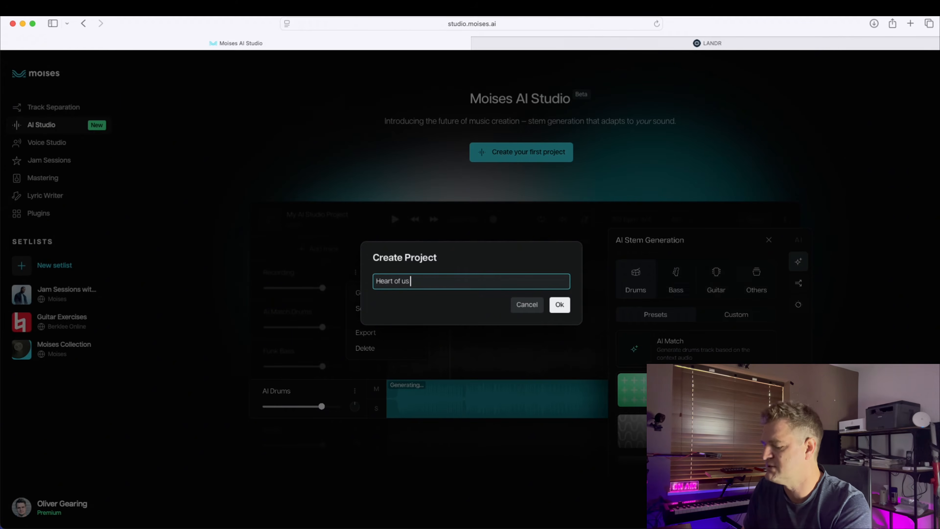
{"action": "type", "text": " ROCK"}
{"action": "left_click", "coordinate": [560, 306]}
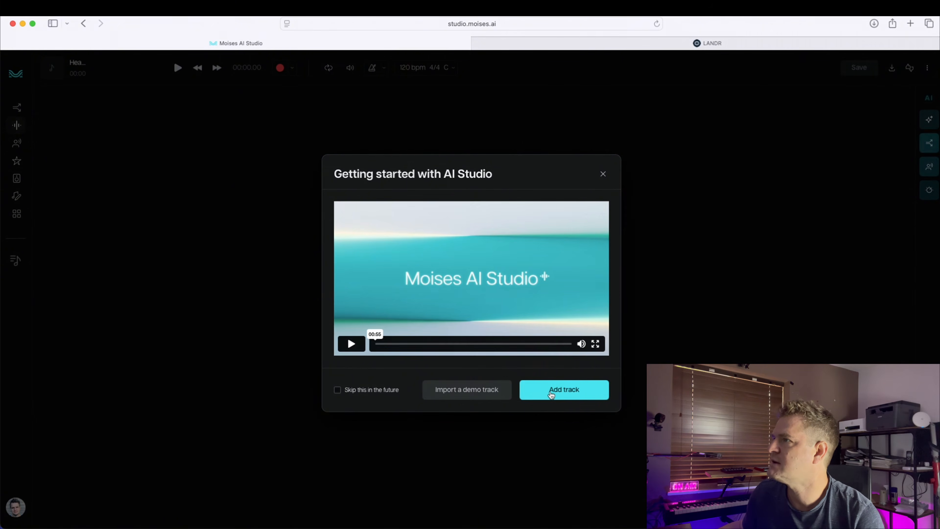
Step: Import the six exported Heart of Us m4a stem files into the project as tracks
{"action": "left_click", "coordinate": [551, 393]}
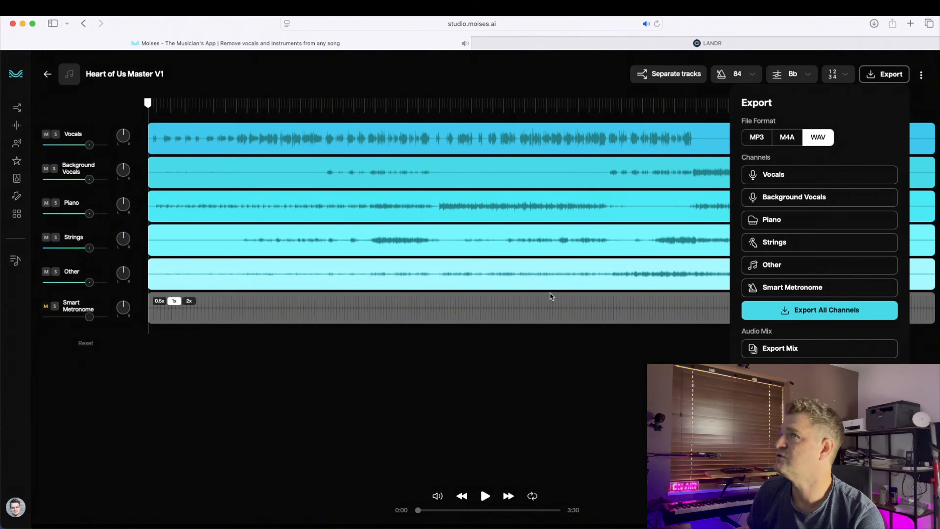
{"action": "mouse_move", "coordinate": [20, 89]}
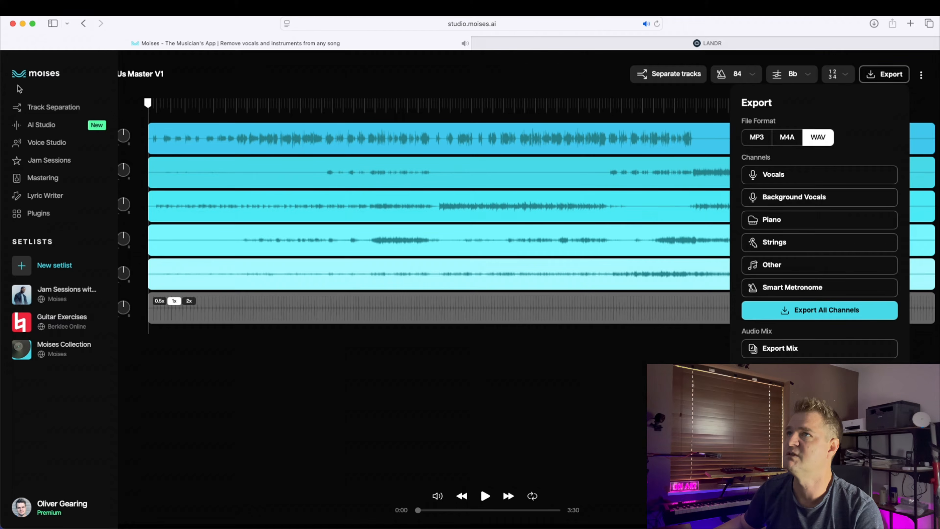
{"action": "left_click", "coordinate": [35, 128]}
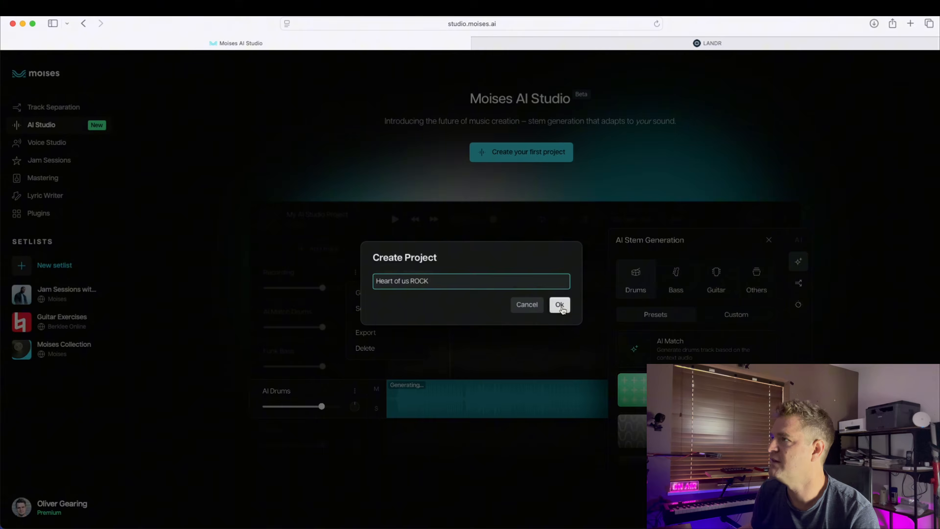
{"action": "left_click", "coordinate": [560, 308]}
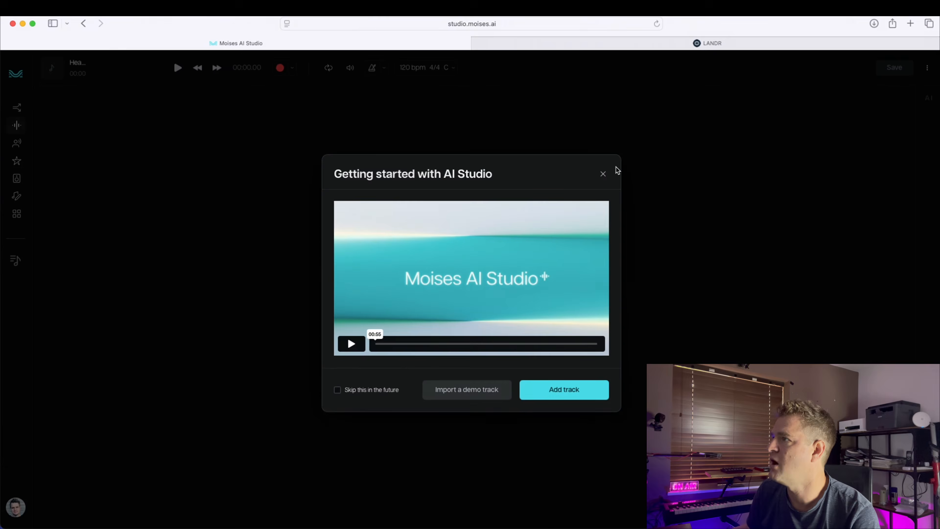
{"action": "left_click", "coordinate": [564, 389]}
{"action": "left_click", "coordinate": [133, 462]}
{"action": "left_click", "coordinate": [232, 455]}
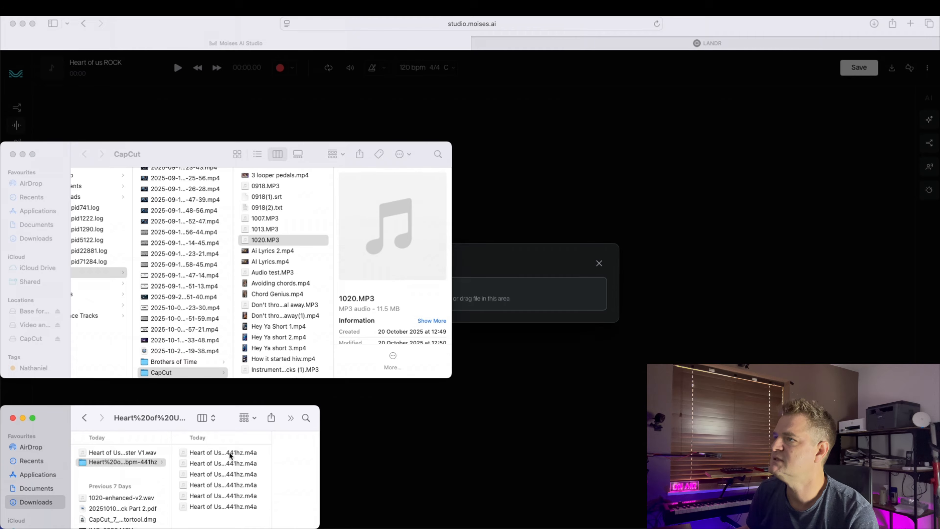
{"action": "left_click", "coordinate": [160, 508], "text": "shift"}
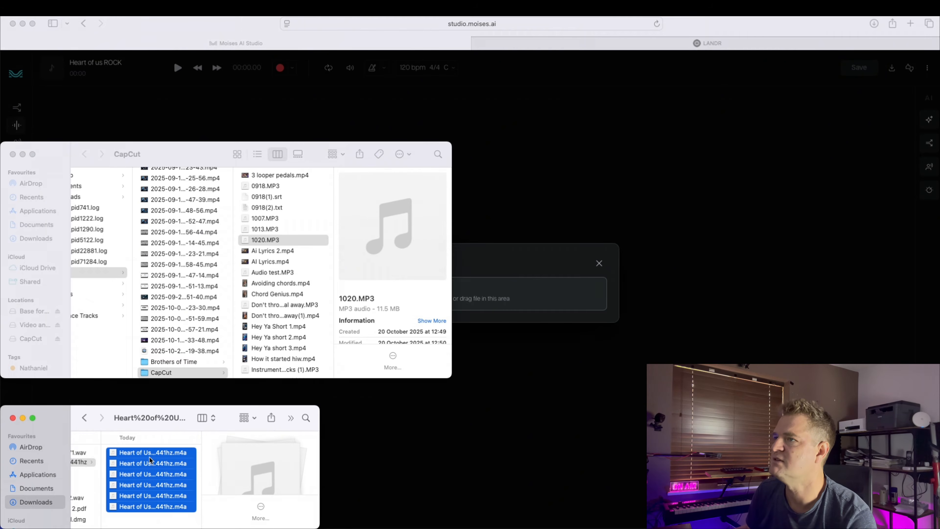
{"action": "left_click_drag", "start_coordinate": [257, 440], "coordinate": [521, 297]}
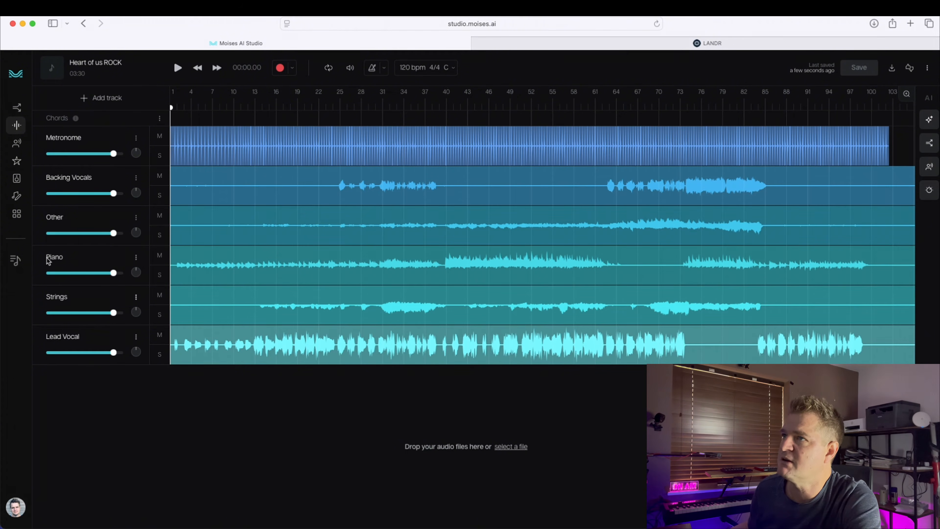
Step: Mute the Other, Backing Vocals and Metronome tracks
{"action": "left_click", "coordinate": [159, 216]}
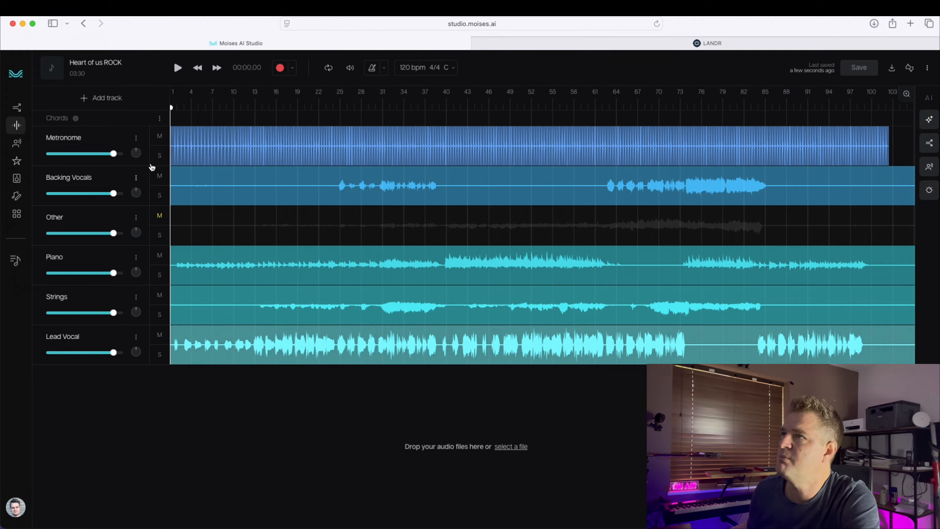
{"action": "left_click", "coordinate": [159, 175]}
{"action": "left_click", "coordinate": [159, 136]}
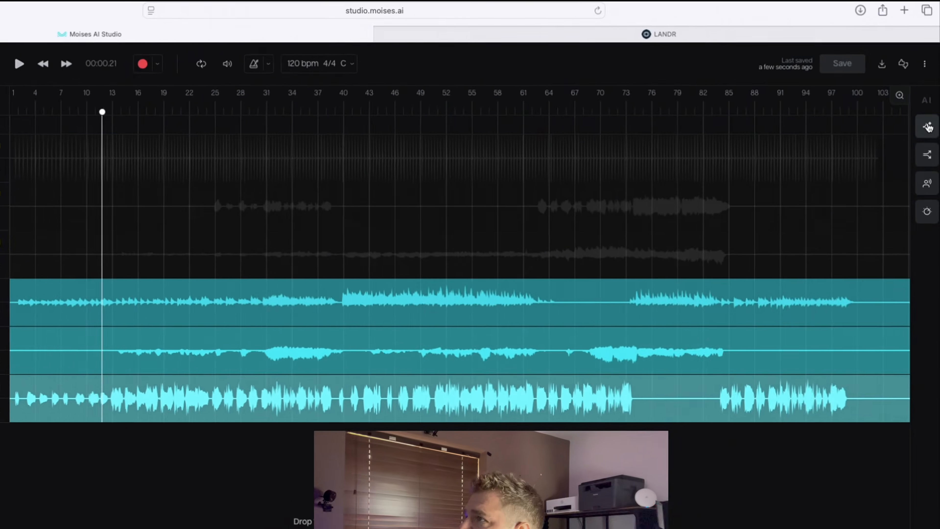
Step: Generate a new drum stem with the Heavy preset in Stem Generation
{"action": "left_click", "coordinate": [917, 155]}
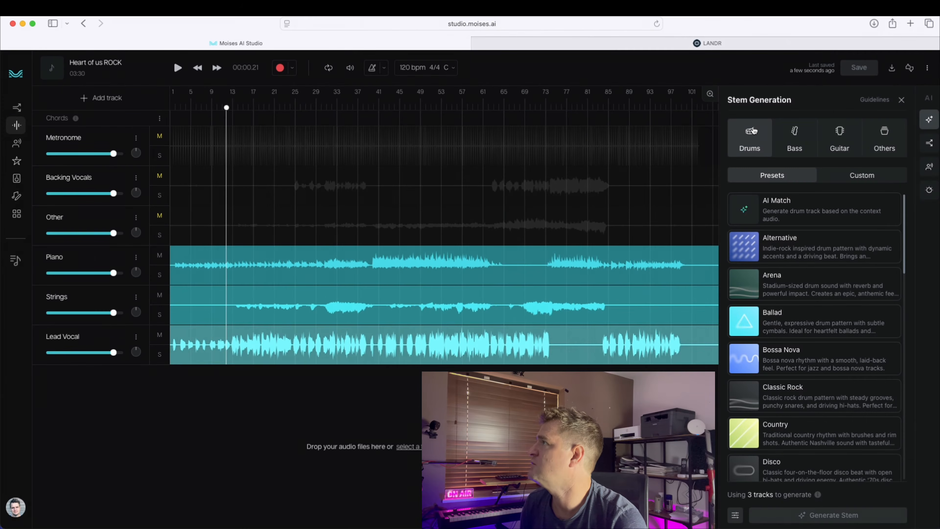
{"action": "scroll", "coordinate": [793, 202], "scroll_direction": "down", "scroll_amount": 2}
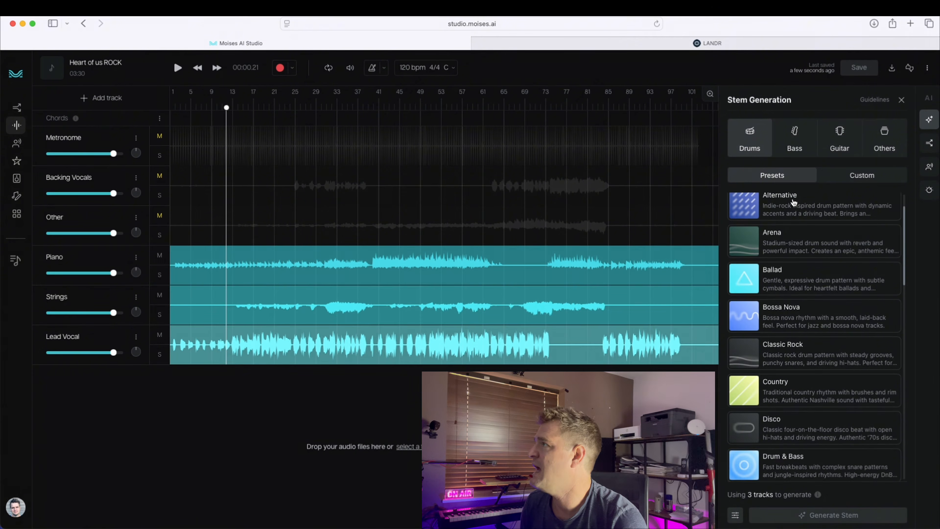
{"action": "scroll", "coordinate": [792, 203], "scroll_direction": "up", "scroll_amount": 2}
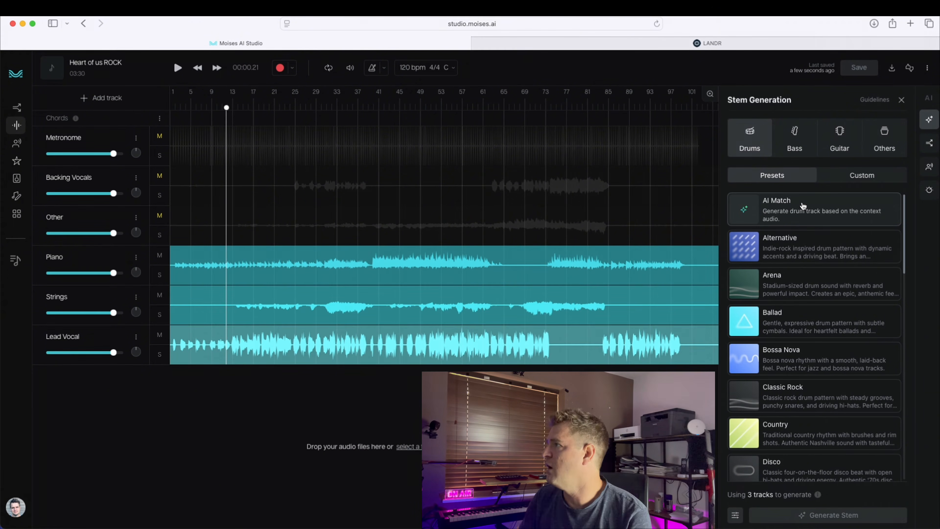
{"action": "scroll", "coordinate": [795, 259], "scroll_direction": "down", "scroll_amount": 5}
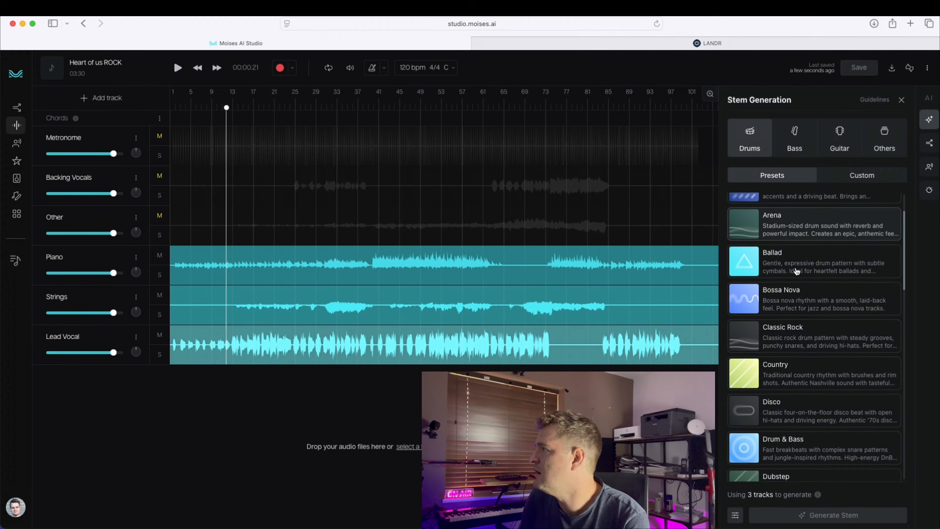
{"action": "scroll", "coordinate": [796, 270], "scroll_direction": "down", "scroll_amount": 6}
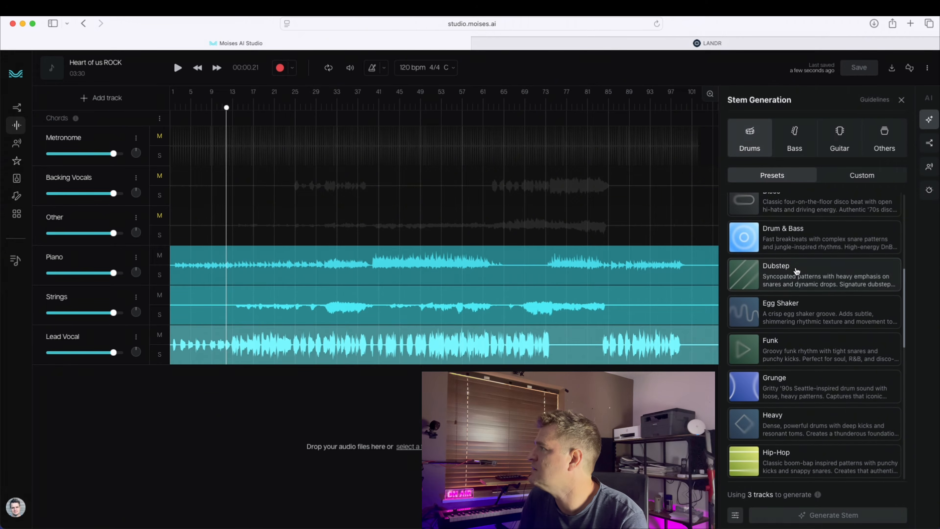
{"action": "scroll", "coordinate": [796, 271], "scroll_direction": "down", "scroll_amount": 3}
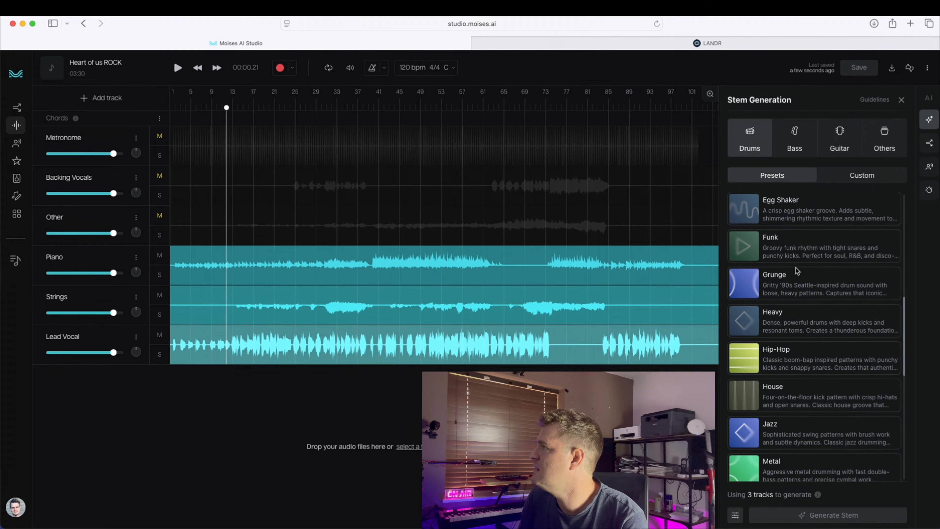
{"action": "scroll", "coordinate": [796, 274], "scroll_direction": "down", "scroll_amount": 2}
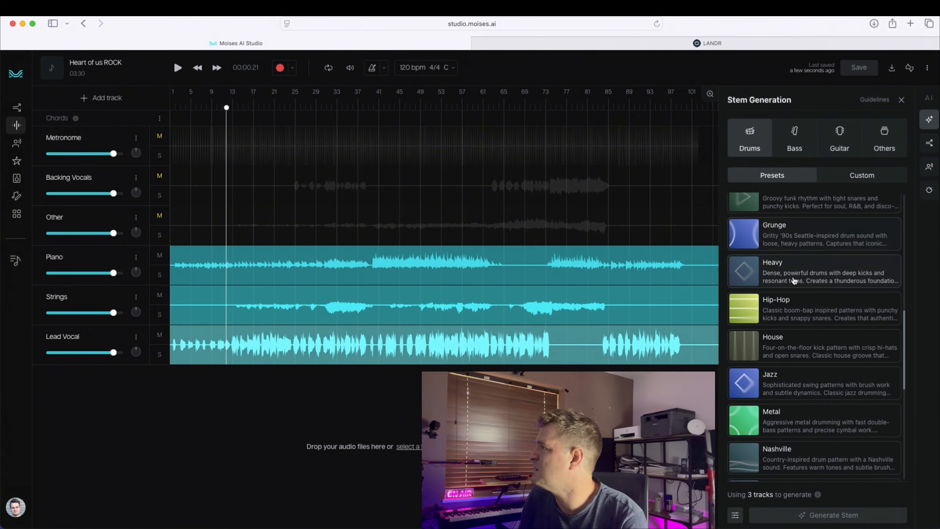
{"action": "scroll", "coordinate": [802, 270], "scroll_direction": "down", "scroll_amount": 4}
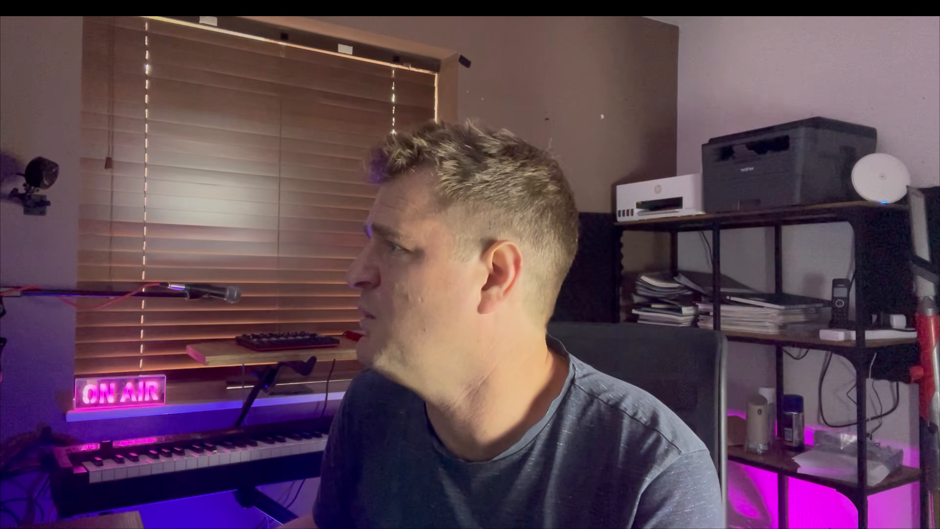
{"action": "scroll", "coordinate": [794, 366], "scroll_direction": "down", "scroll_amount": 3}
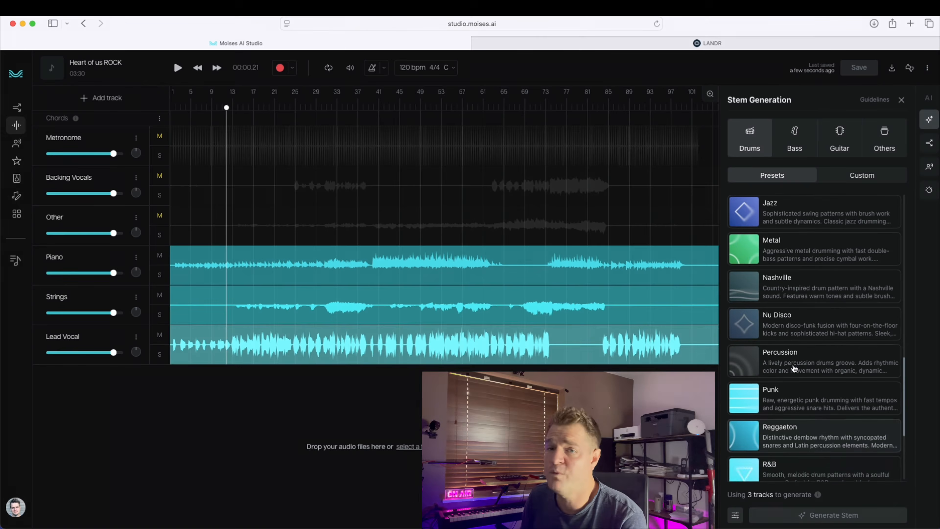
{"action": "scroll", "coordinate": [795, 368], "scroll_direction": "up", "scroll_amount": 8}
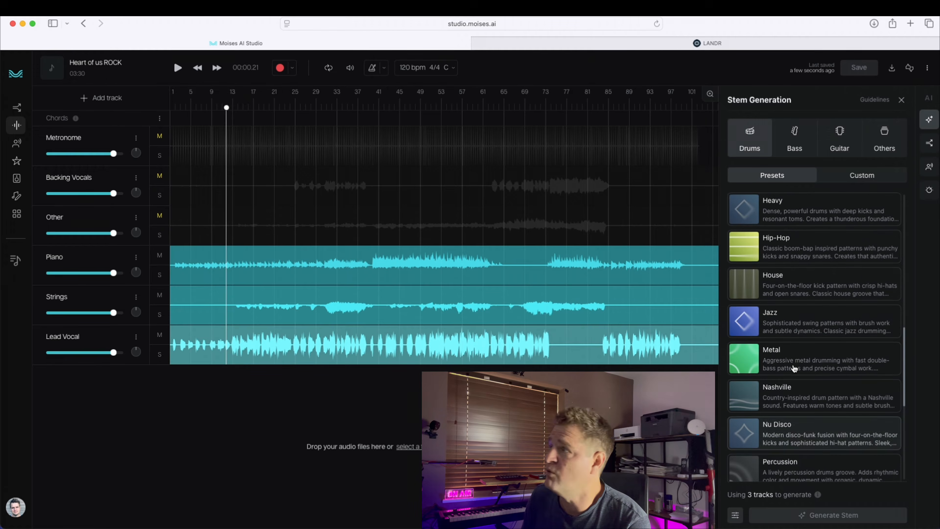
{"action": "scroll", "coordinate": [802, 370], "scroll_direction": "up", "scroll_amount": 2}
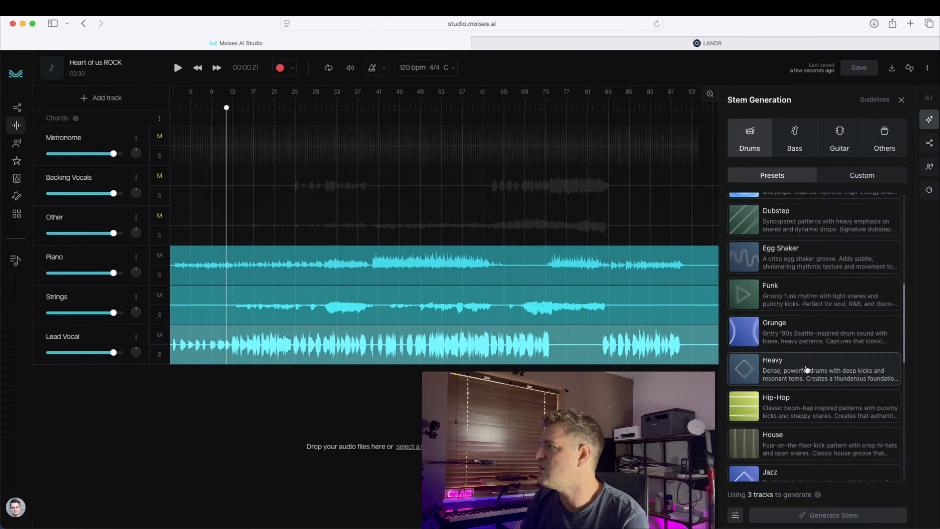
{"action": "left_click", "coordinate": [809, 365]}
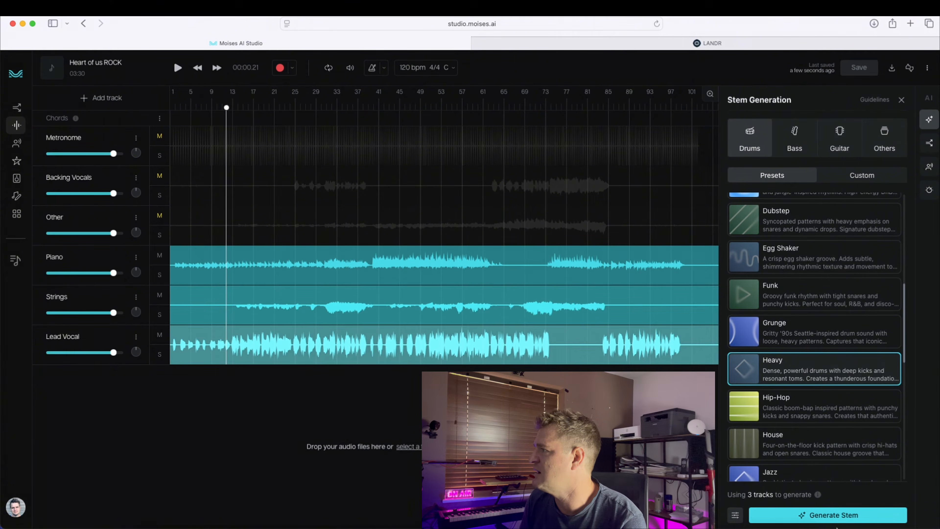
{"action": "left_click", "coordinate": [828, 515]}
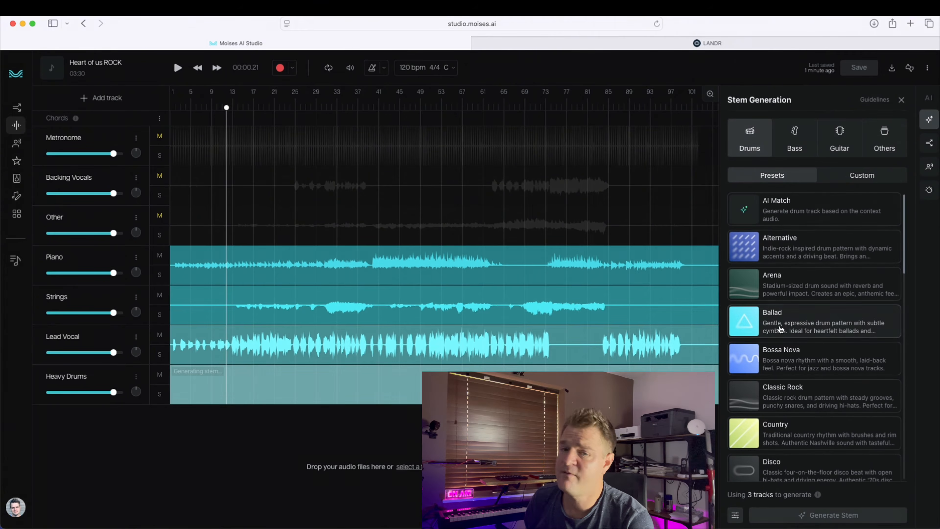
Step: Open the Custom drum options and play back the mix with the new Heavy Drums track
{"action": "left_click", "coordinate": [871, 179]}
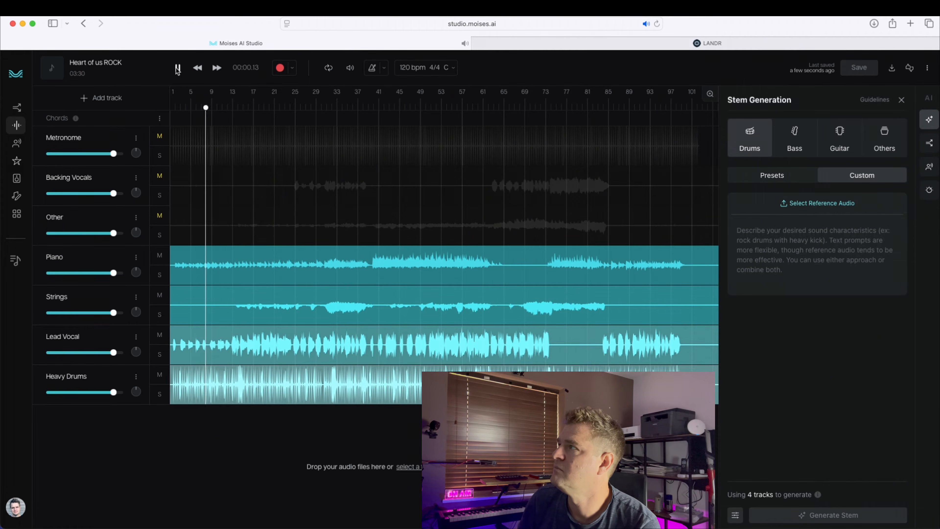
{"action": "left_click", "coordinate": [178, 68]}
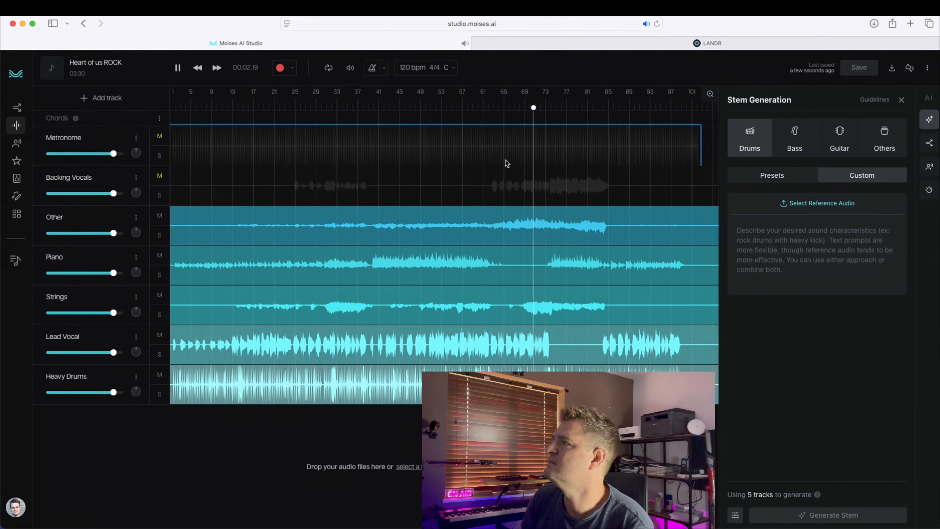
{"action": "key", "text": "space"}
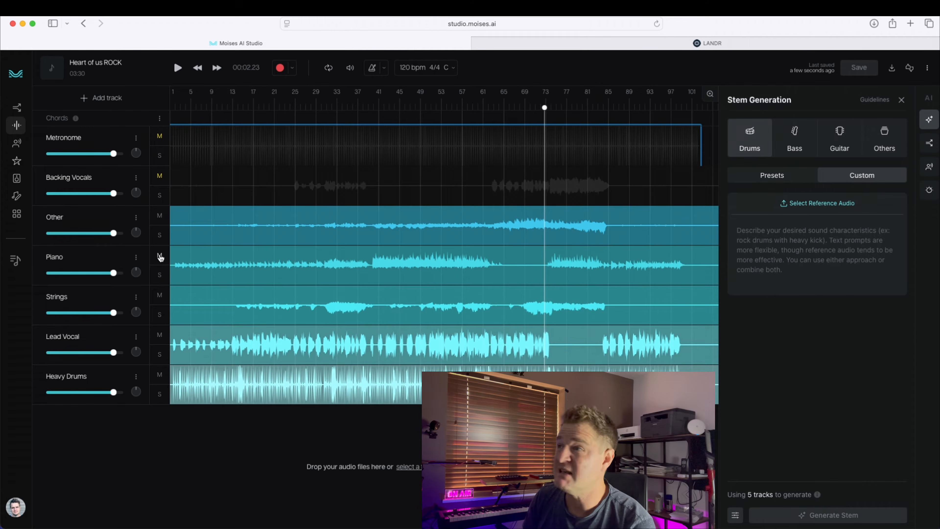
Step: Generate a new bass stem with the Metal preset in Stem Generation
{"action": "left_click", "coordinate": [795, 144]}
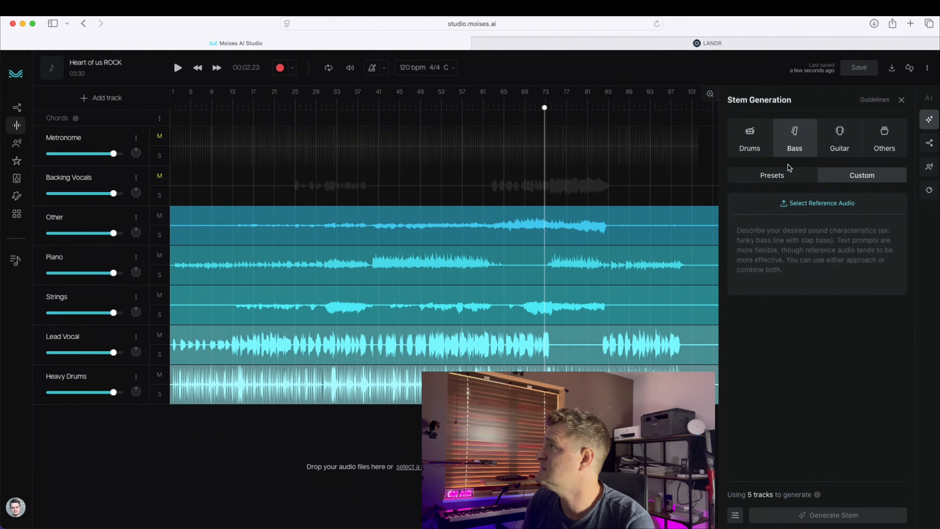
{"action": "left_click", "coordinate": [772, 175]}
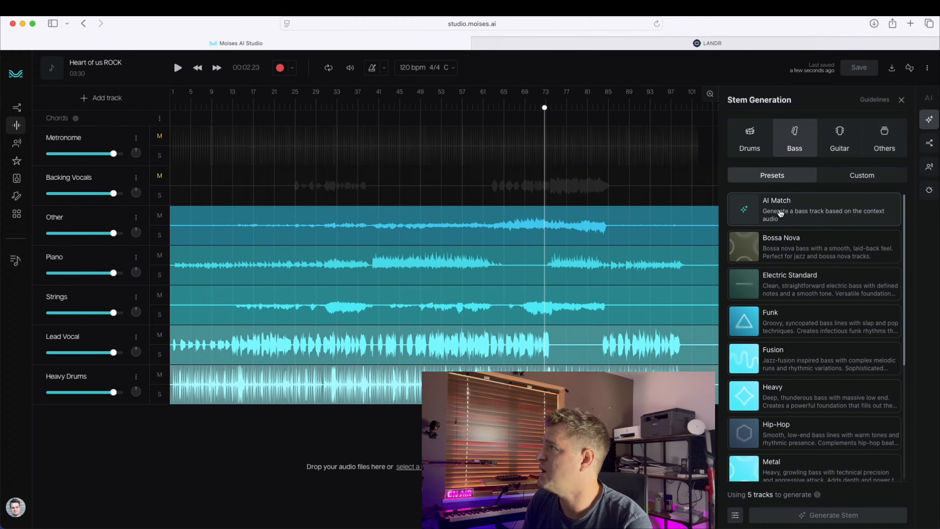
{"action": "scroll", "coordinate": [796, 212], "scroll_direction": "down", "scroll_amount": 5}
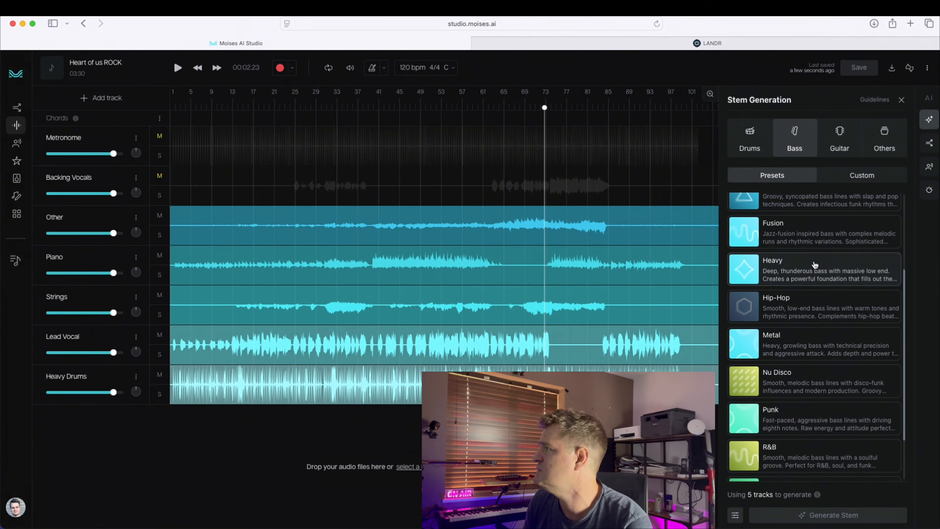
{"action": "scroll", "coordinate": [815, 265], "scroll_direction": "down", "scroll_amount": 2}
{"action": "scroll", "coordinate": [821, 296], "scroll_direction": "up", "scroll_amount": 2}
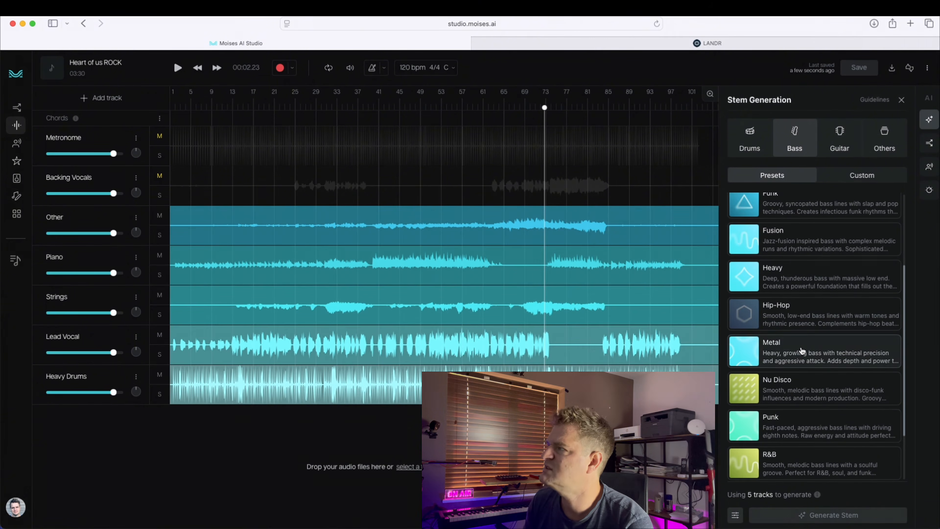
{"action": "left_click", "coordinate": [806, 352]}
{"action": "left_click", "coordinate": [832, 517]}
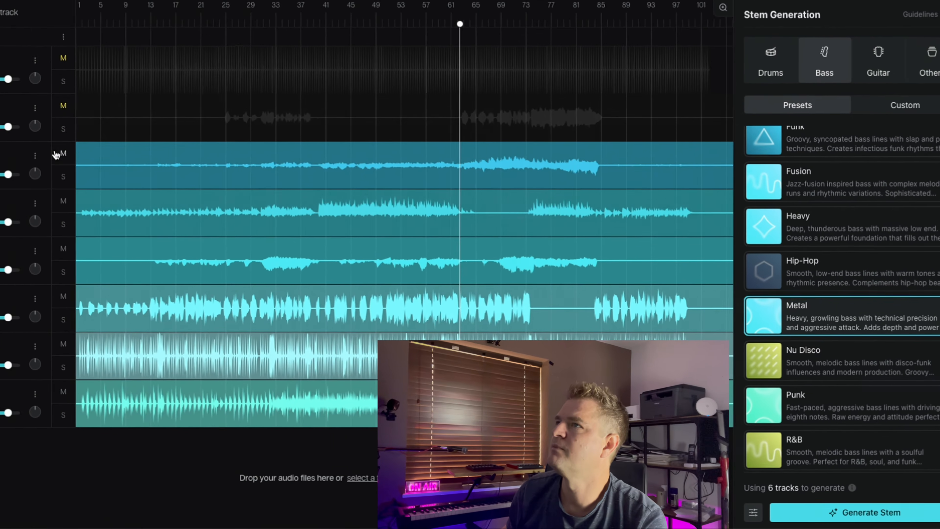
Step: Mute the Other, Piano and Strings tracks and detect the song's chords with AI Detect
{"action": "left_click", "coordinate": [160, 216]}
{"action": "left_click", "coordinate": [13, 173]}
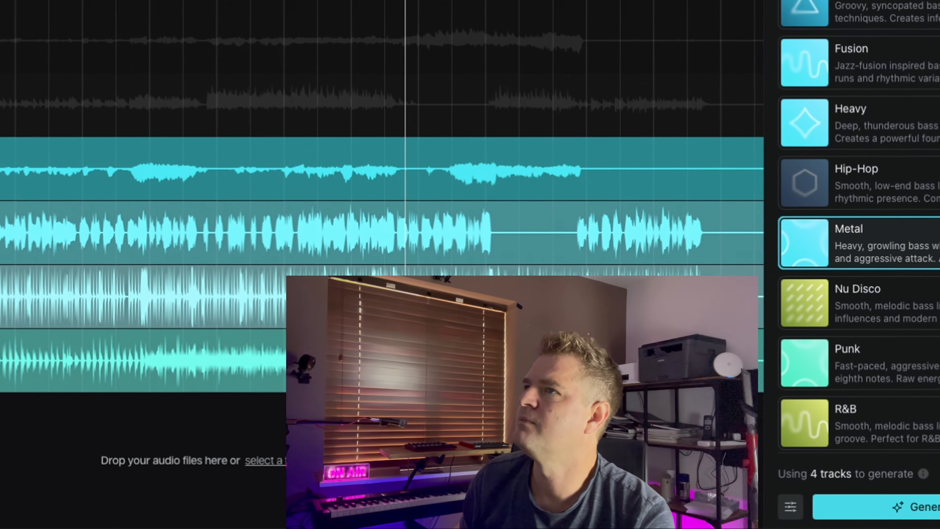
{"action": "left_click", "coordinate": [13, 225]}
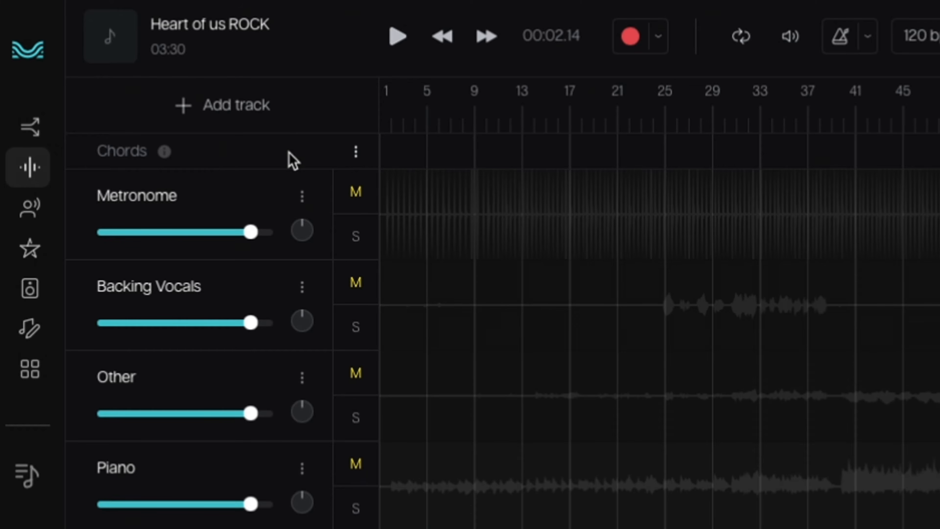
{"action": "left_click", "coordinate": [355, 152]}
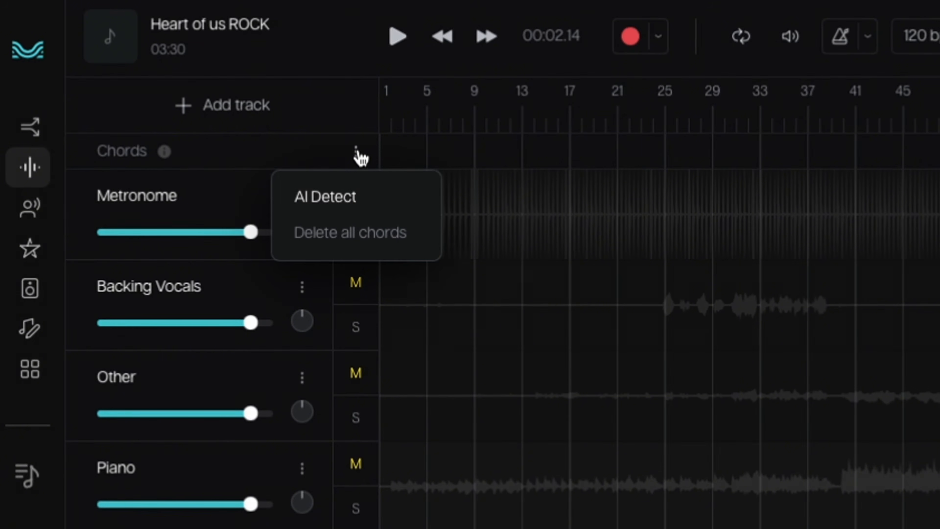
{"action": "left_click", "coordinate": [325, 202]}
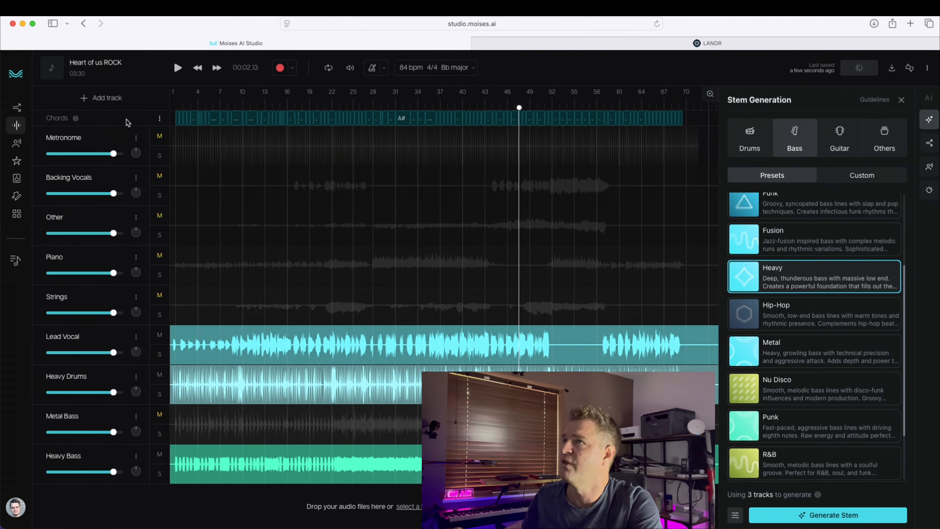
Step: Zoom into the opening bars and play them back to check the detected chords
{"action": "mouse_move", "coordinate": [711, 94]}
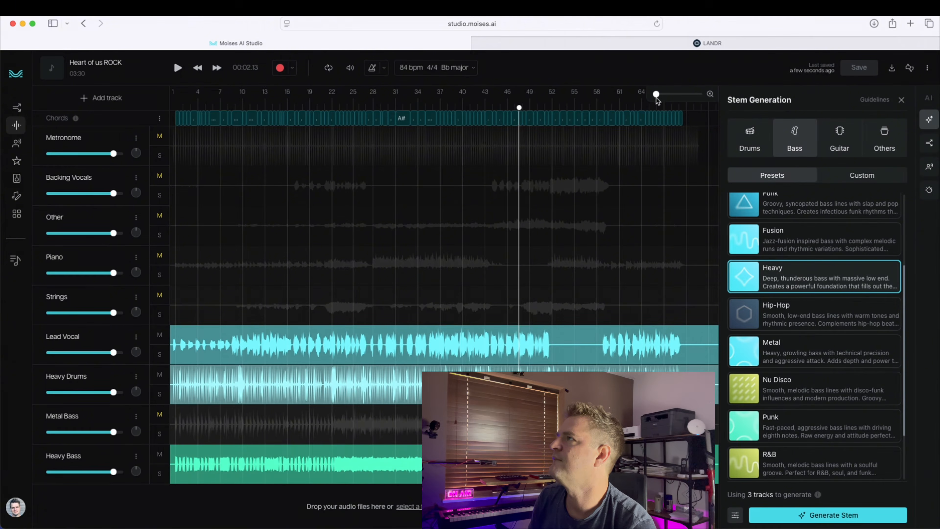
{"action": "left_click_drag", "start_coordinate": [656, 95], "coordinate": [673, 95]}
{"action": "scroll", "coordinate": [277, 158], "scroll_direction": "left", "scroll_amount": 15}
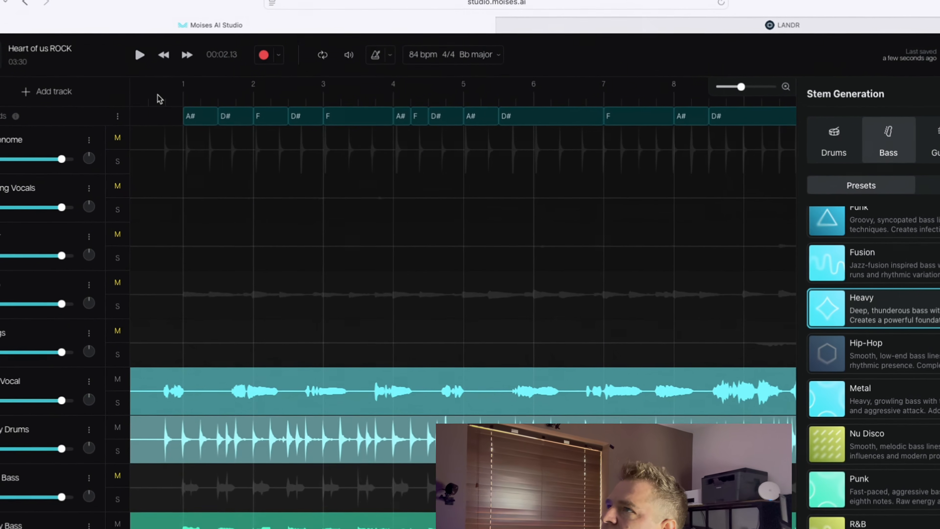
{"action": "left_click", "coordinate": [193, 103]}
{"action": "key", "text": "space"}
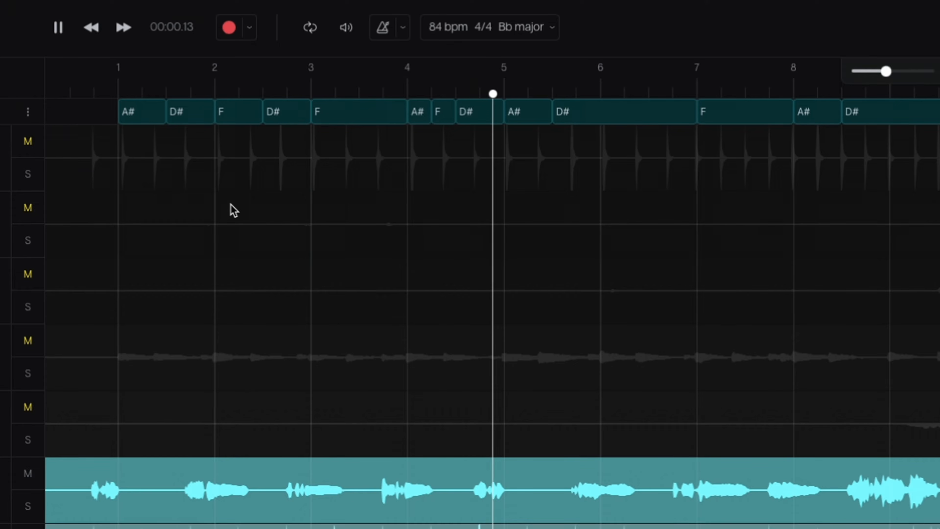
{"action": "key", "text": "space"}
{"action": "left_click", "coordinate": [95, 87]}
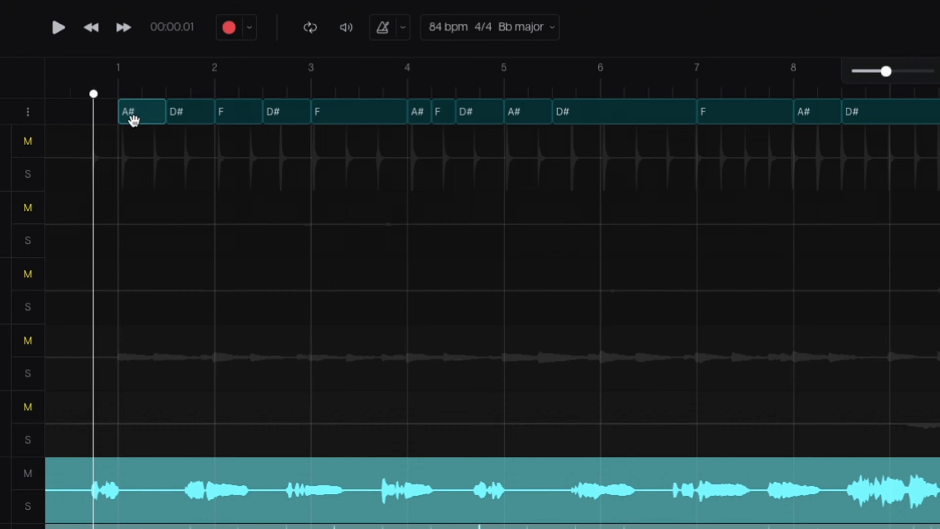
{"action": "key", "text": "space"}
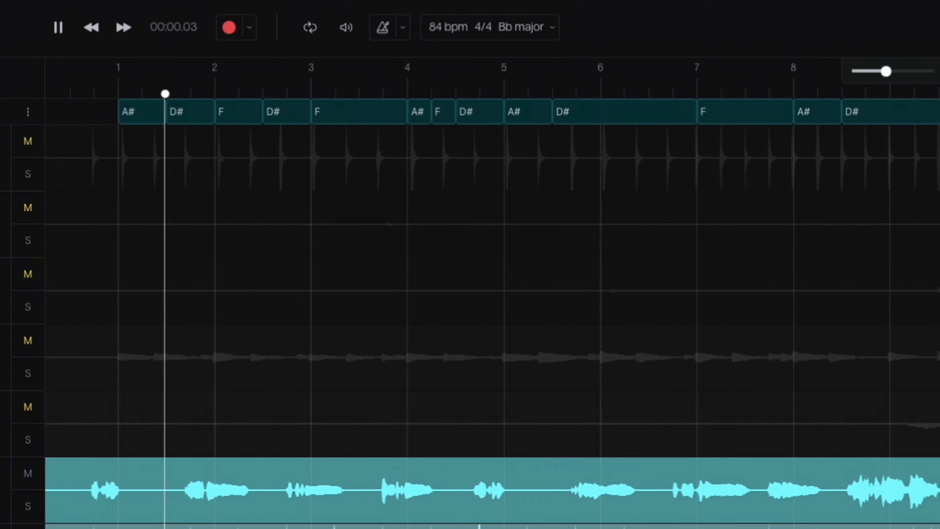
{"action": "key", "text": "space"}
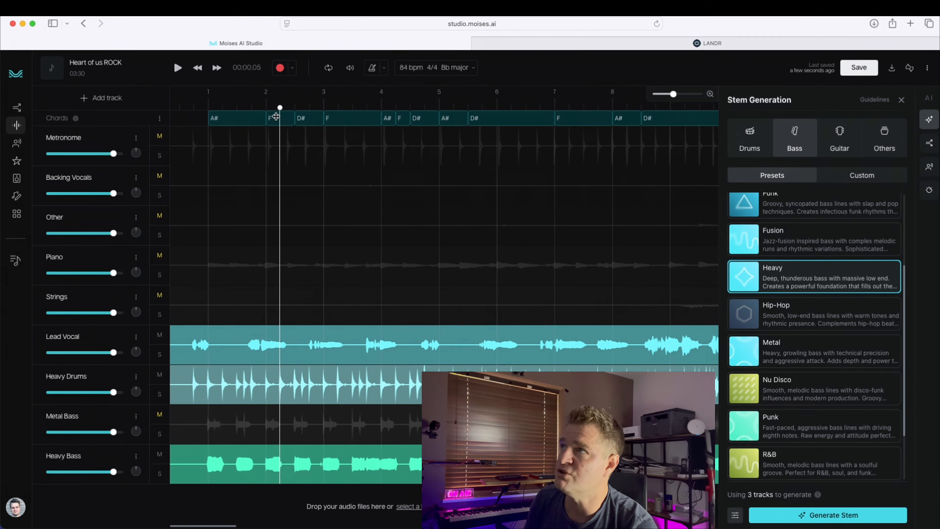
Step: Change the chord near bar 2 to D# and play the passage back
{"action": "left_click", "coordinate": [274, 118]}
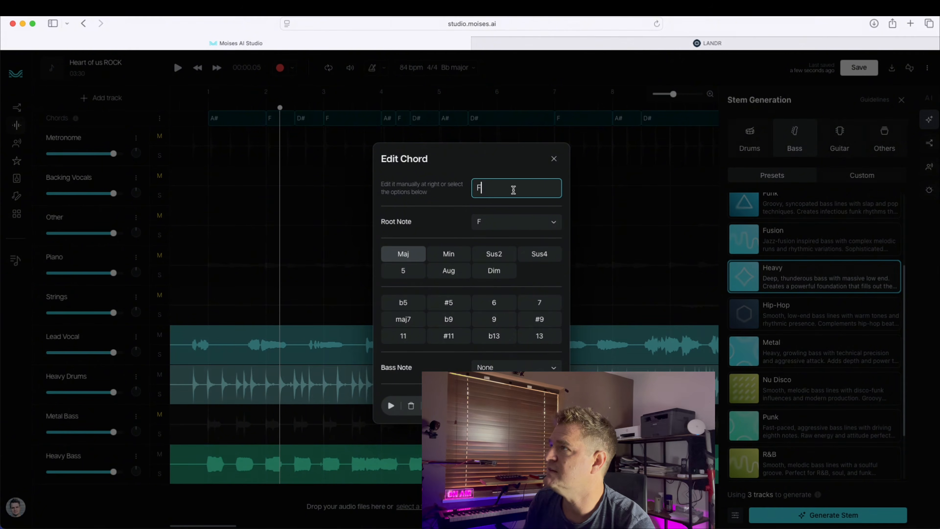
{"action": "key", "text": "BackSpace"}
{"action": "type", "text": "D#"}
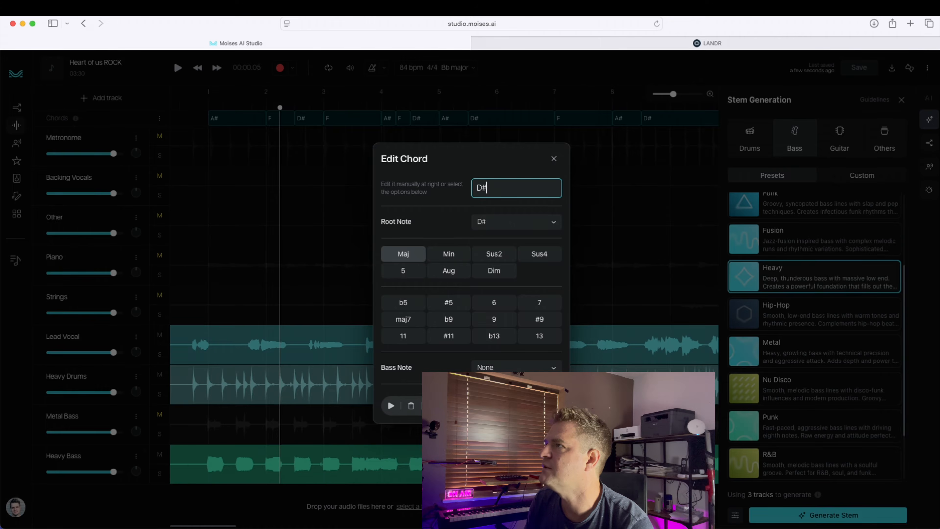
{"action": "key", "text": "Return"}
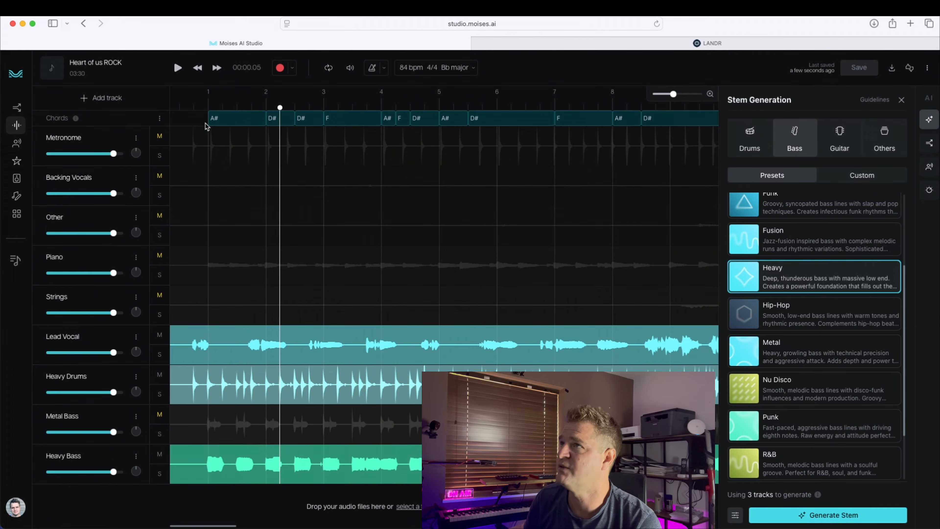
{"action": "key", "text": "space"}
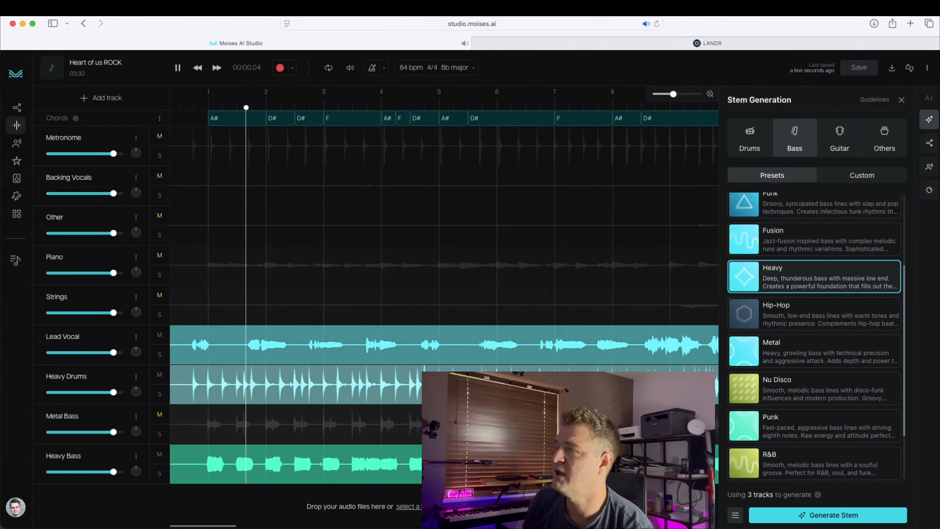
{"action": "key", "text": "space"}
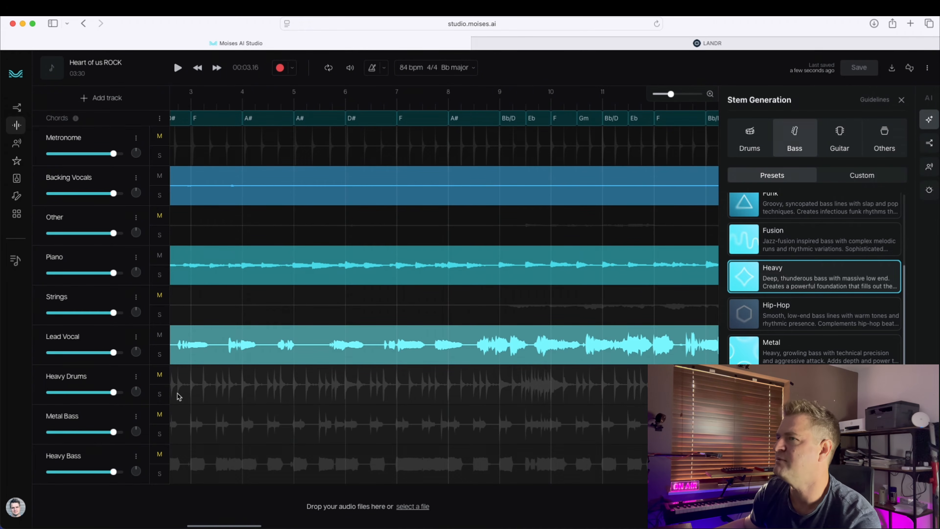
Step: Delete the Heavy Drums, Metal Bass and Heavy Bass tracks from the project
{"action": "right_click", "coordinate": [116, 376]}
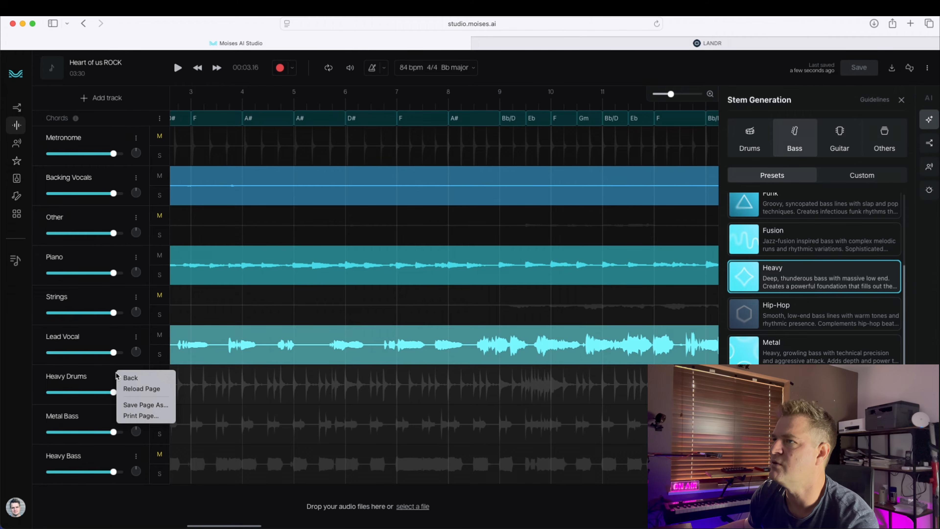
{"action": "left_click", "coordinate": [116, 374]}
{"action": "right_click", "coordinate": [208, 384]}
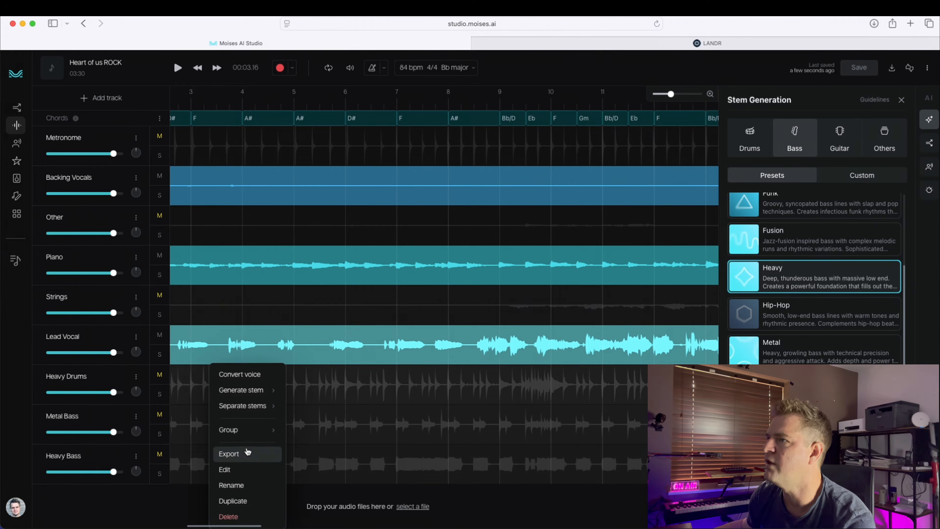
{"action": "left_click", "coordinate": [230, 517]}
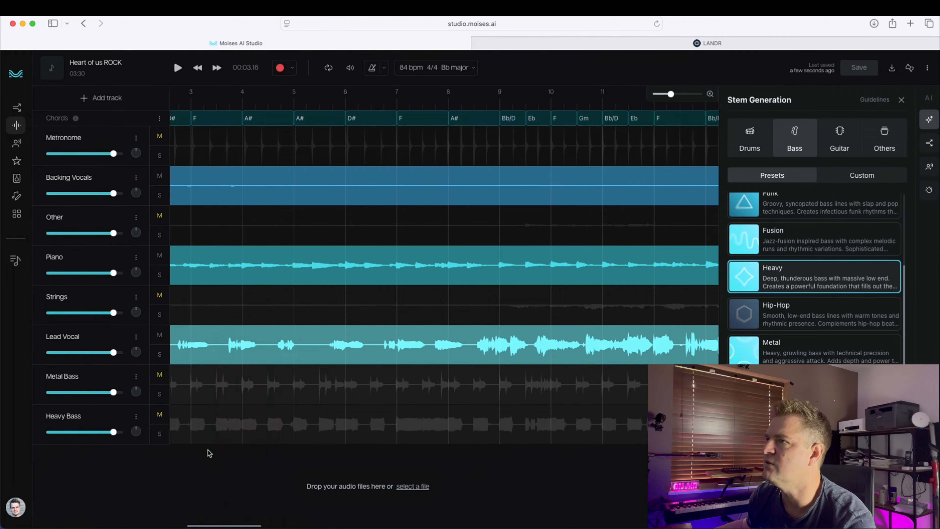
{"action": "right_click", "coordinate": [219, 393]}
{"action": "left_click", "coordinate": [233, 517]}
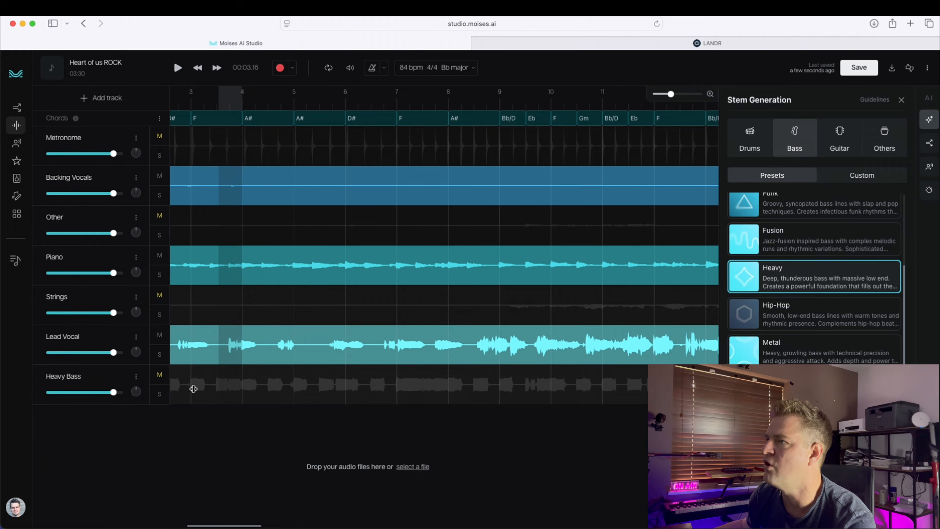
{"action": "right_click", "coordinate": [193, 388]}
{"action": "left_click", "coordinate": [198, 516]}
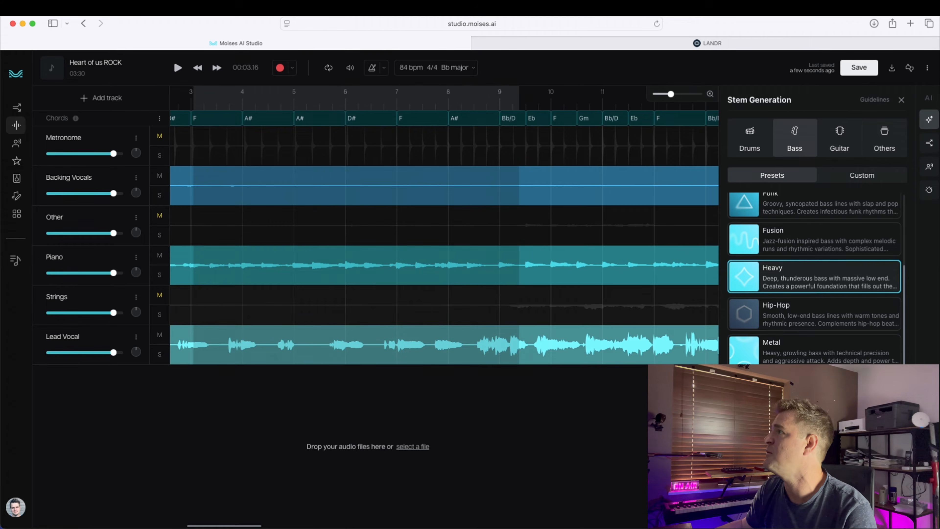
Step: Switch Stem Generation to Drums, try the Custom option, and return to the drum presets
{"action": "left_click", "coordinate": [757, 152]}
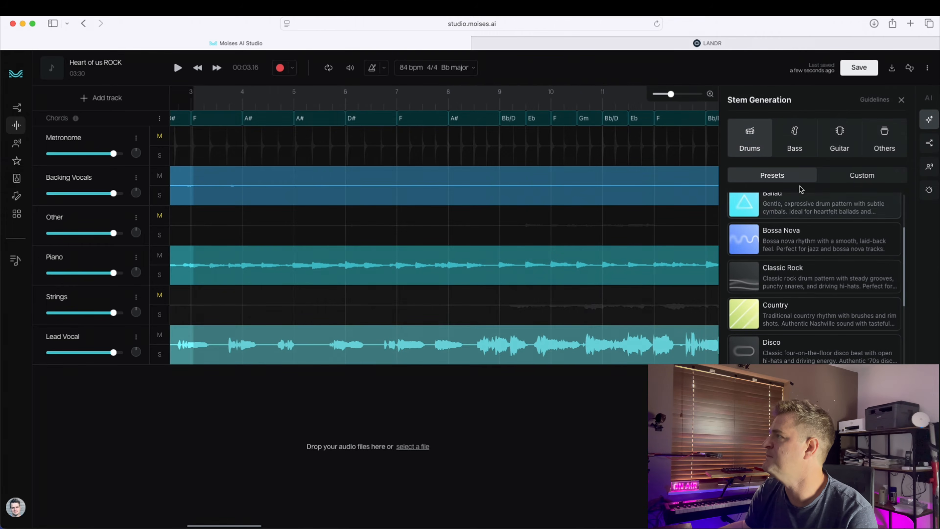
{"action": "scroll", "coordinate": [801, 255], "scroll_direction": "up", "scroll_amount": 3}
{"action": "left_click", "coordinate": [859, 175]}
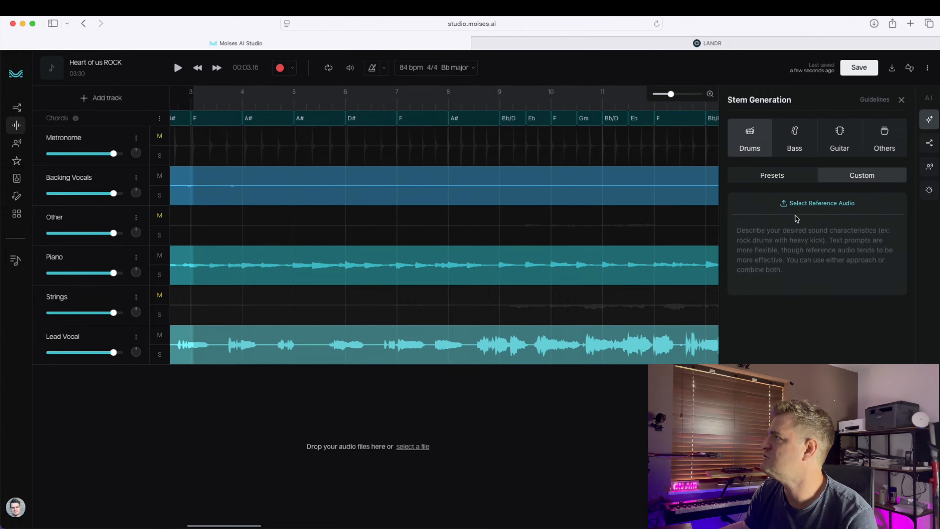
{"action": "key", "text": "space"}
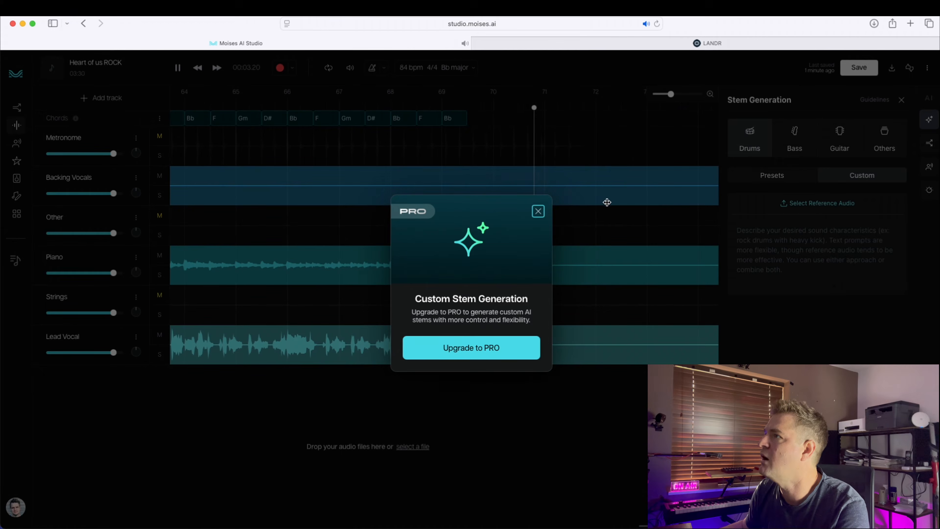
{"action": "left_click", "coordinate": [539, 210]}
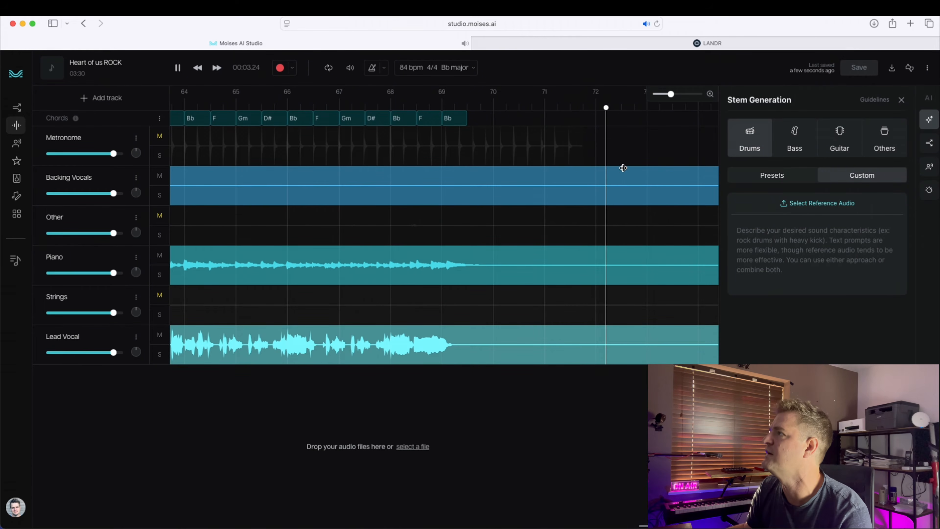
{"action": "key", "text": "space"}
{"action": "left_click", "coordinate": [784, 179]}
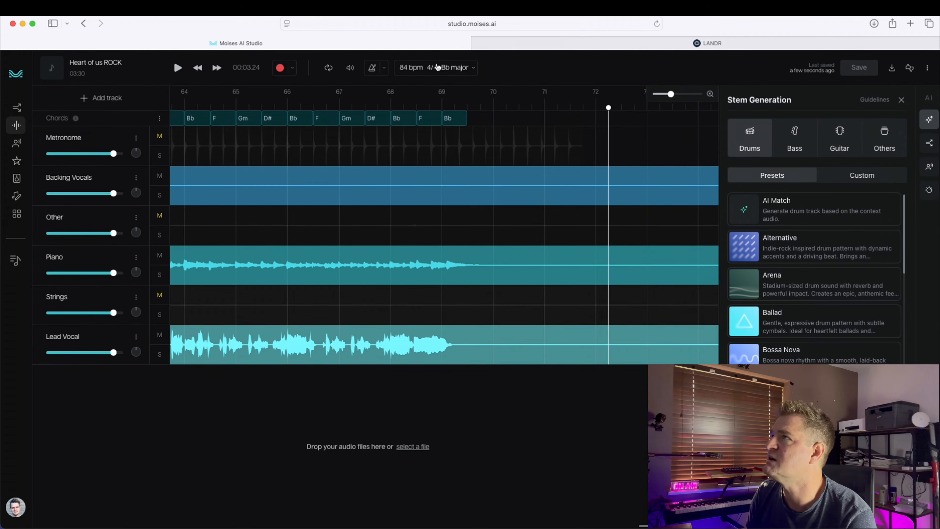
Step: Generate a drum stem with the Metal preset and play the mix to audition it
{"action": "left_click", "coordinate": [437, 67]}
{"action": "left_click", "coordinate": [712, 425]}
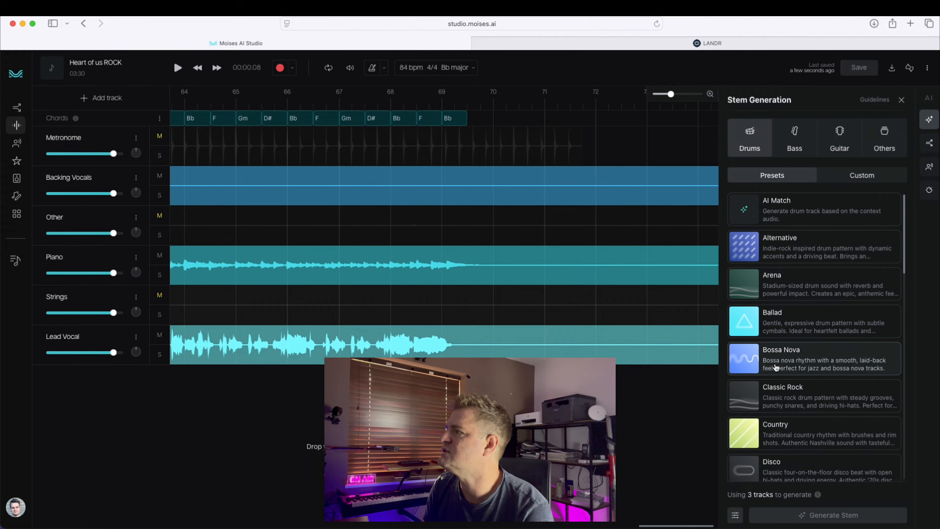
{"action": "scroll", "coordinate": [776, 367], "scroll_direction": "down", "scroll_amount": 20}
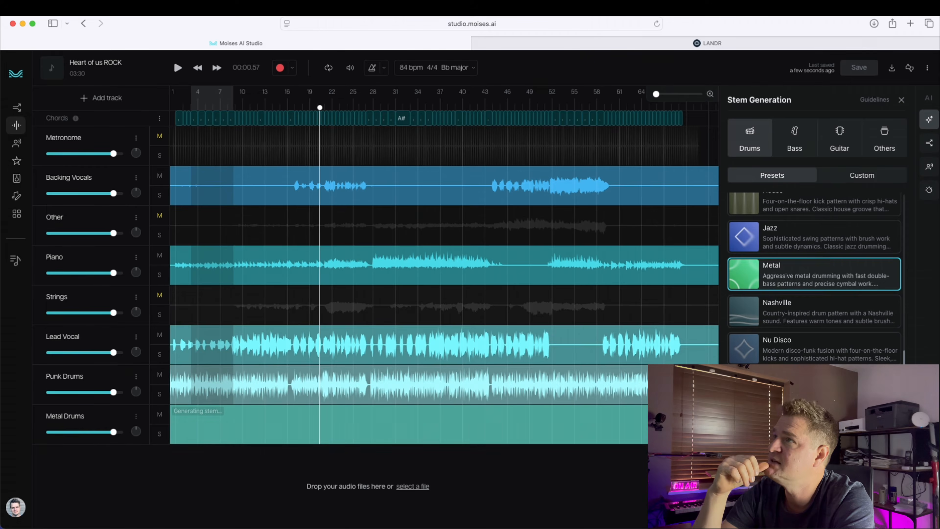
{"action": "key", "text": "space"}
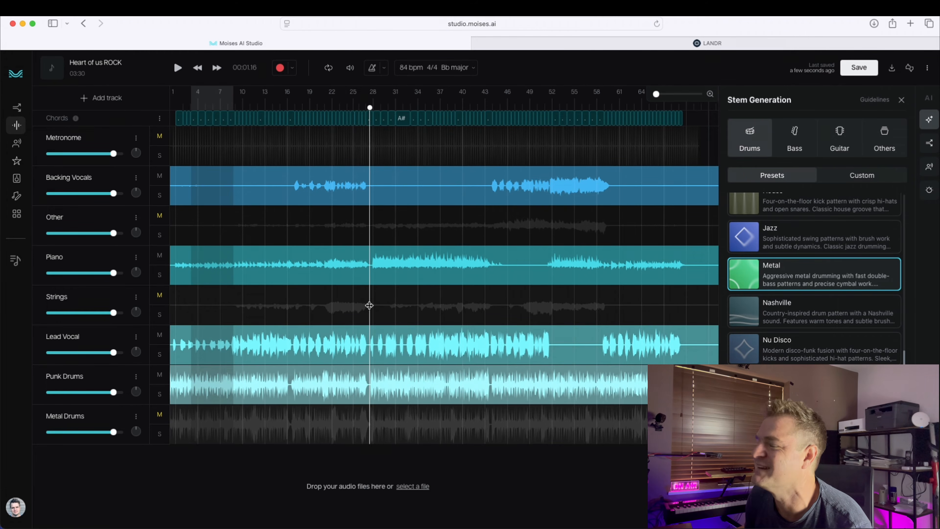
{"action": "key", "text": "space"}
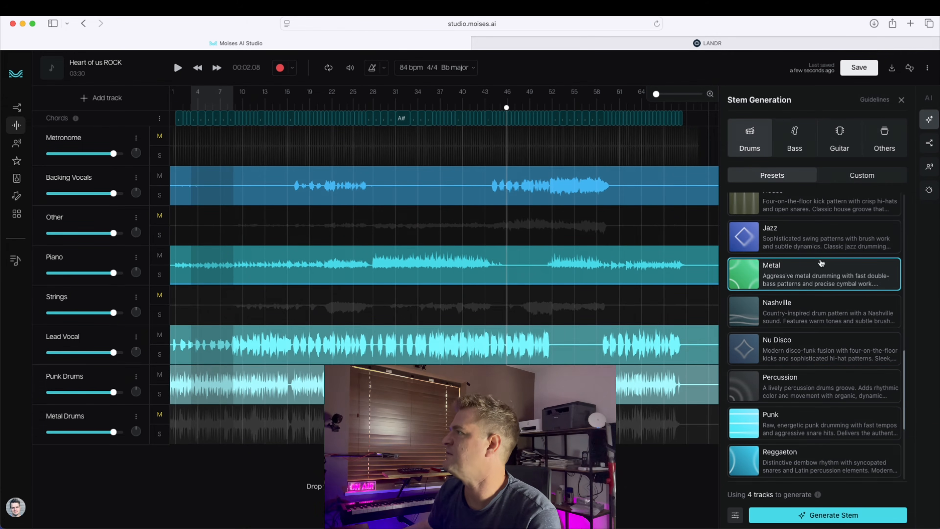
Step: Generate a bass stem with the Punk preset
{"action": "left_click", "coordinate": [794, 138]}
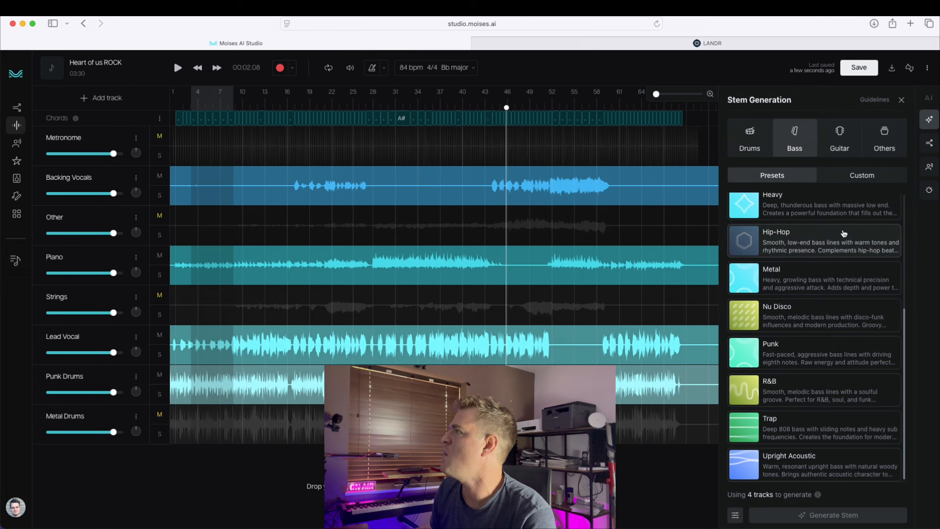
{"action": "left_click", "coordinate": [836, 351]}
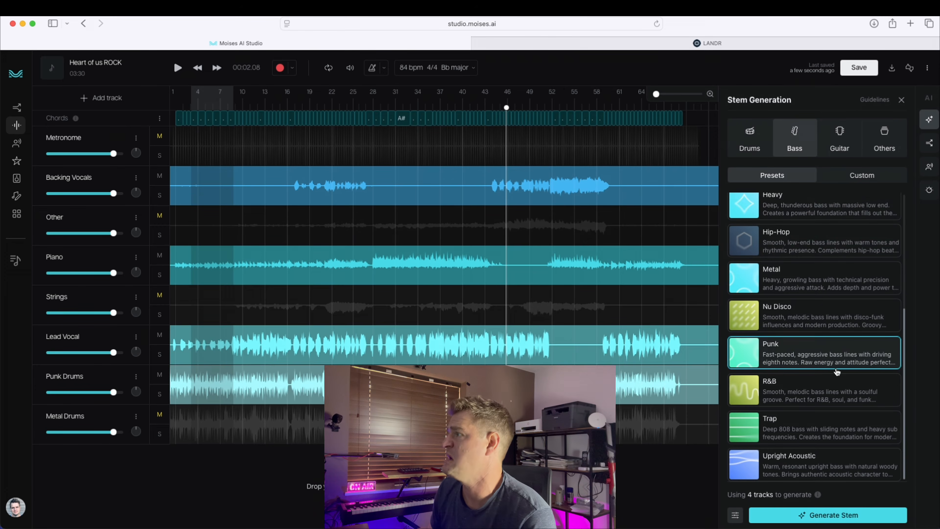
{"action": "left_click", "coordinate": [856, 522]}
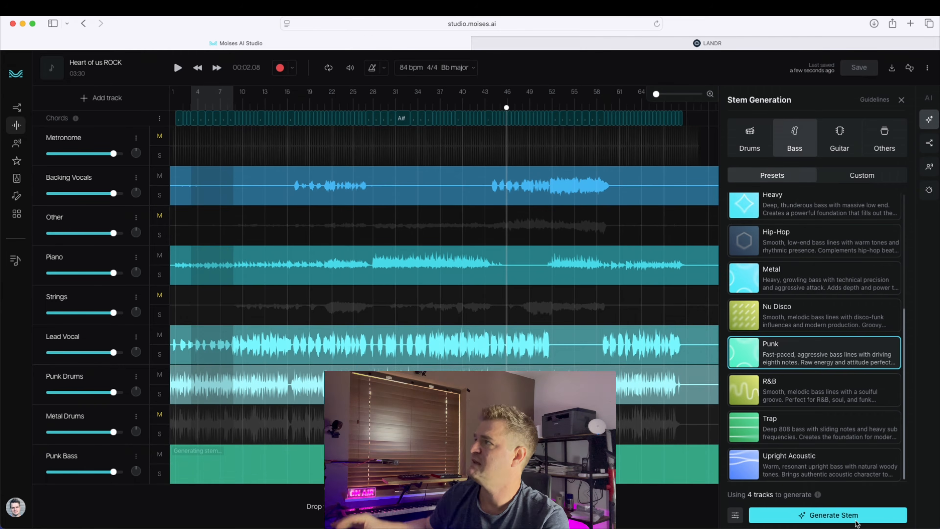
Step: Generate guitar stems with the Punk and Rock Overdrive presets
{"action": "left_click", "coordinate": [839, 139]}
{"action": "left_click", "coordinate": [822, 392]}
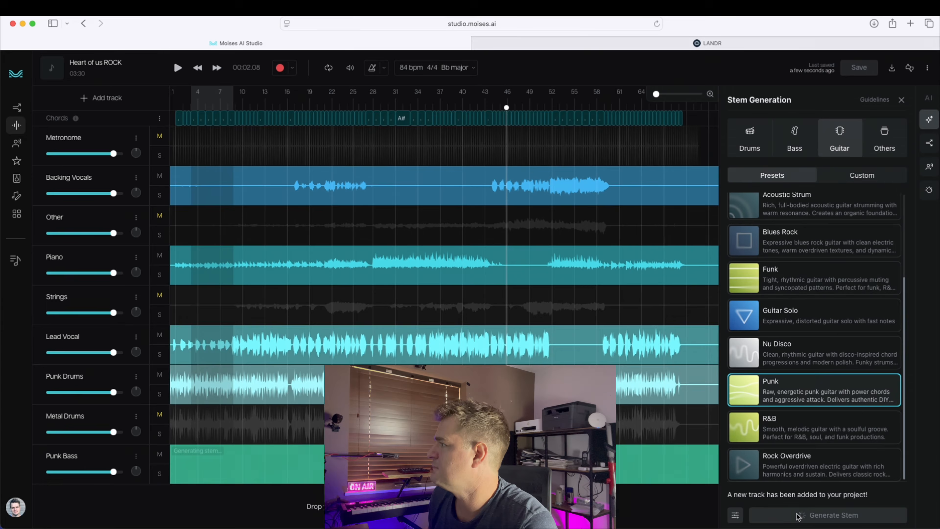
{"action": "left_click", "coordinate": [798, 476]}
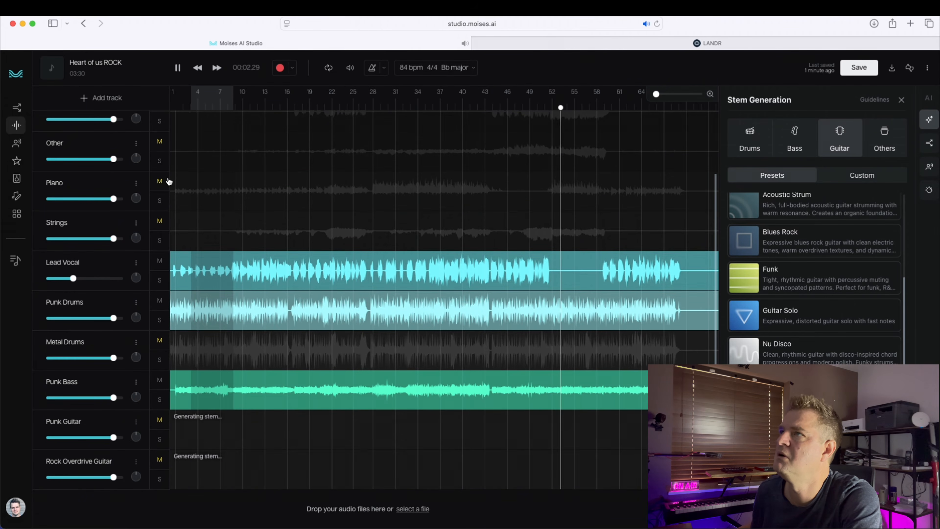
Step: Zoom the timeline into bars 49 to 57 and place the playhead near bar 52
{"action": "scroll", "coordinate": [183, 185], "scroll_direction": "up", "scroll_amount": 4}
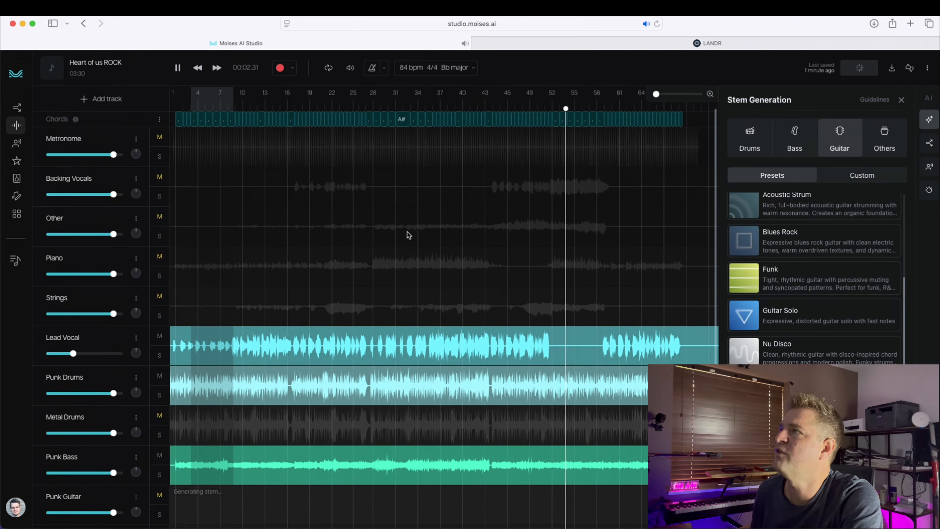
{"action": "key", "text": "space"}
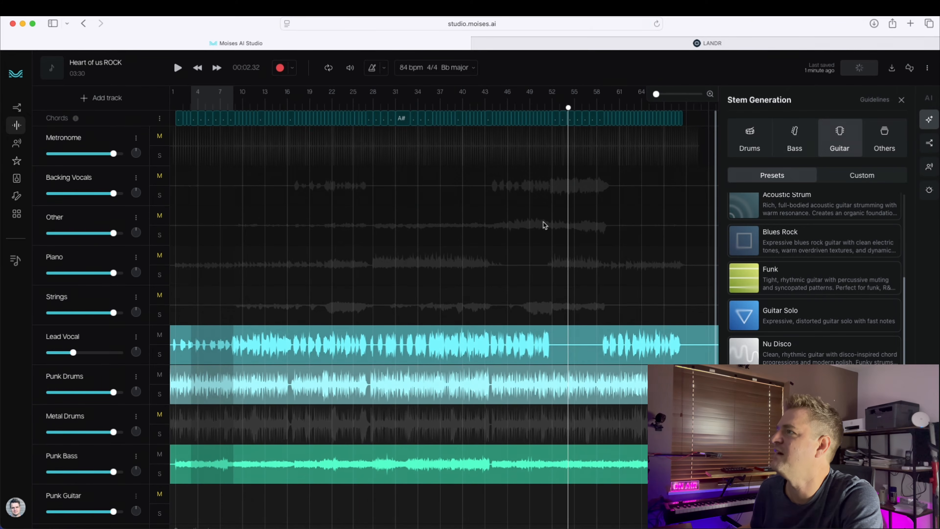
{"action": "left_click", "coordinate": [543, 229]}
{"action": "left_click_drag", "start_coordinate": [656, 94], "coordinate": [671, 94]}
{"action": "left_click", "coordinate": [519, 108]}
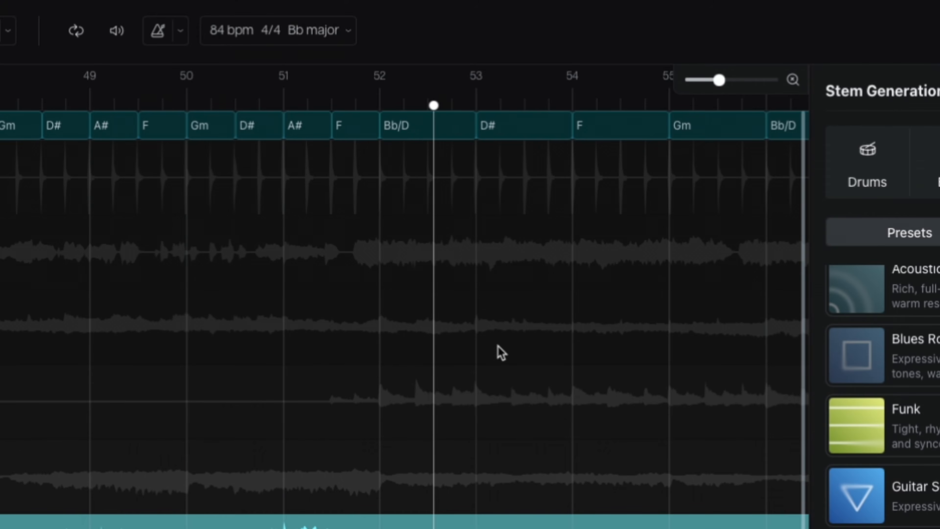
{"action": "left_click", "coordinate": [346, 267]}
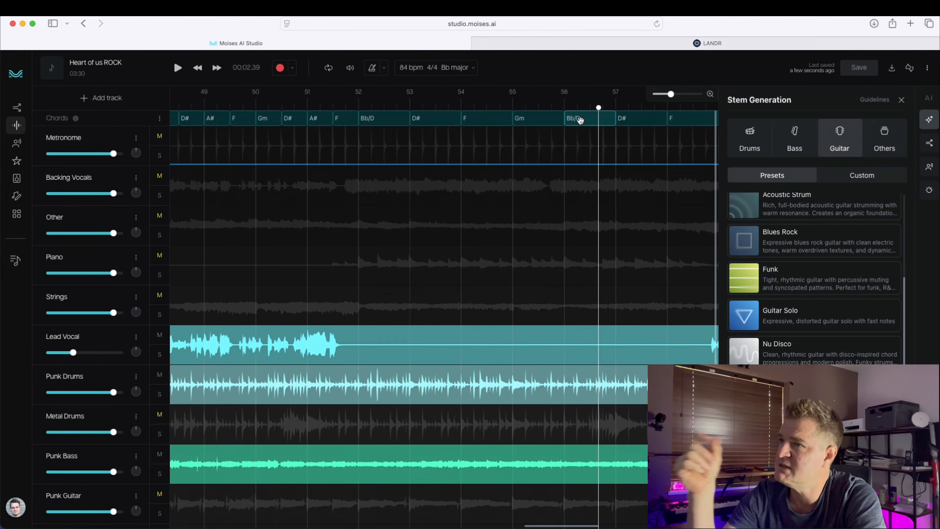
Step: Unmute the Rock Overdrive Guitar track and play the arrangement back to hear the new guitars
{"action": "scroll", "coordinate": [504, 463], "scroll_direction": "down", "scroll_amount": 2}
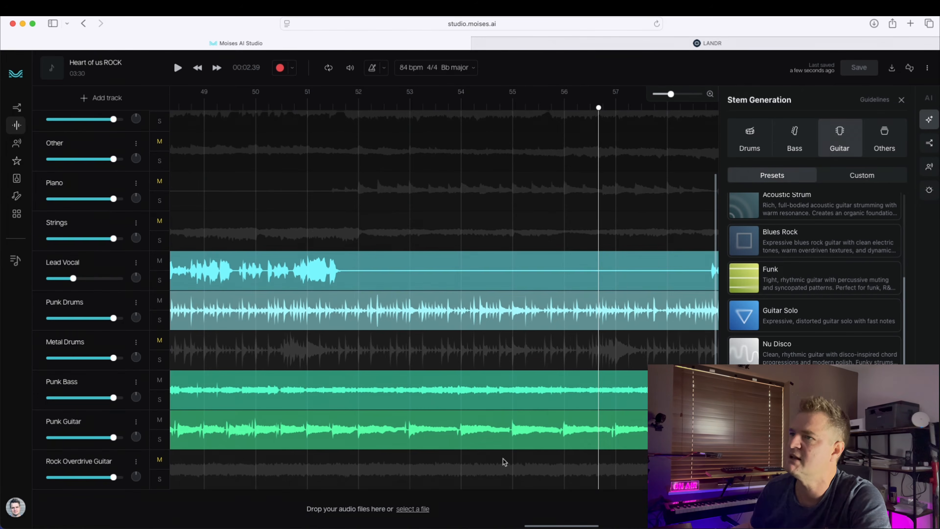
{"action": "left_click", "coordinate": [233, 184]}
{"action": "key", "text": "space"}
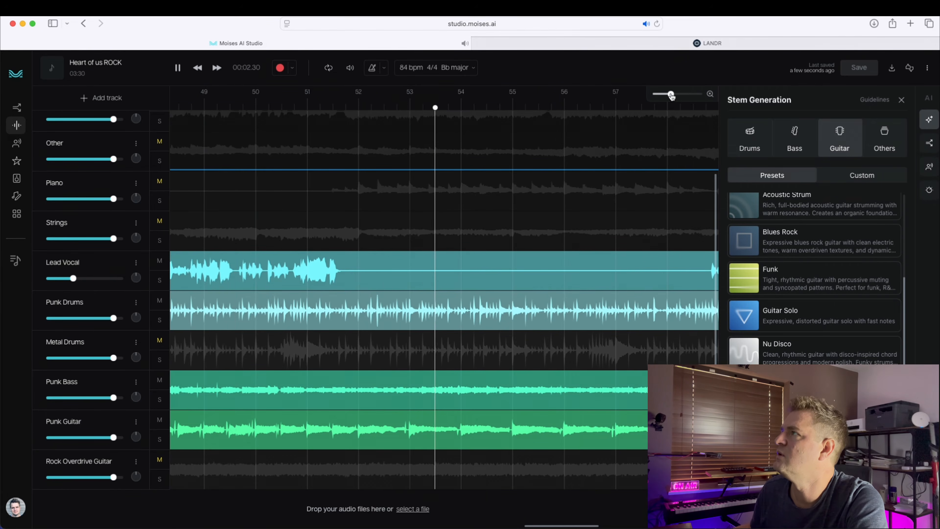
{"action": "left_click_drag", "start_coordinate": [671, 95], "coordinate": [665, 97]}
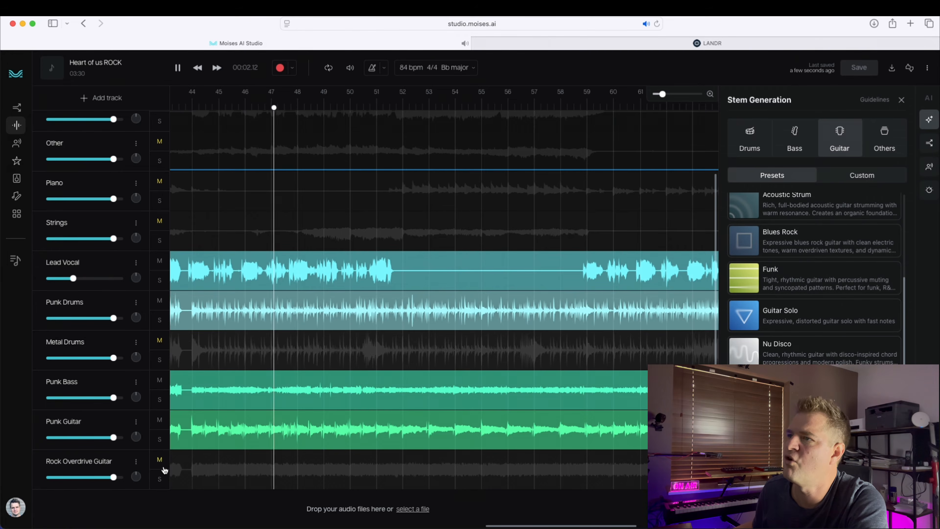
{"action": "left_click", "coordinate": [160, 459]}
{"action": "mouse_move", "coordinate": [450, 526]}
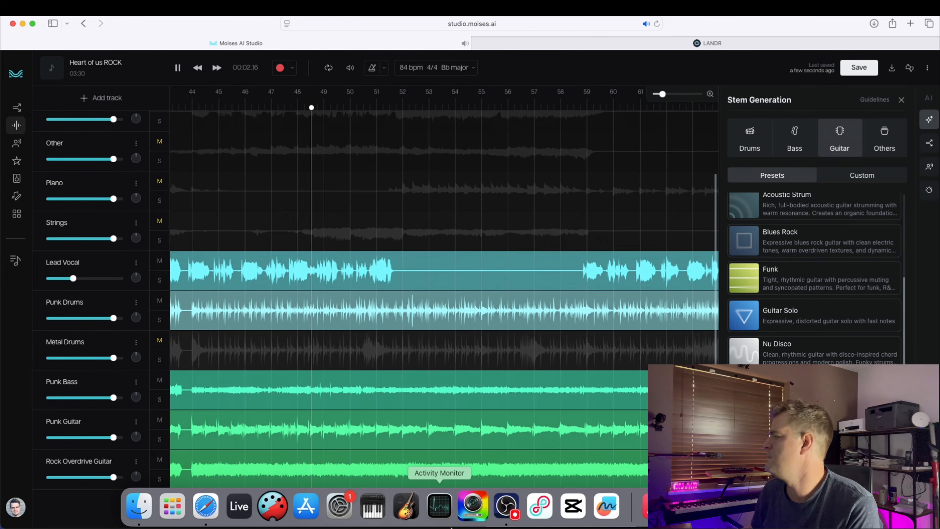
{"action": "key", "text": "space"}
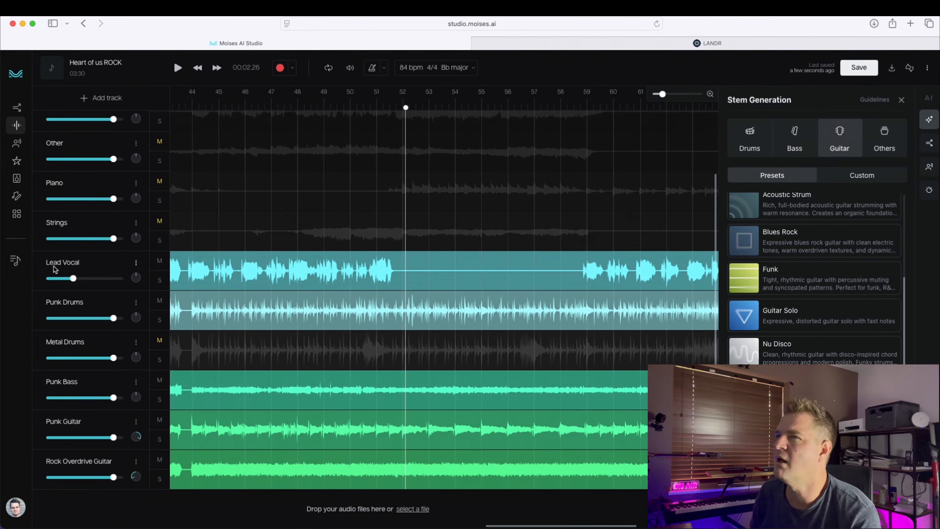
{"action": "scroll", "coordinate": [76, 263], "scroll_direction": "up", "scroll_amount": 3}
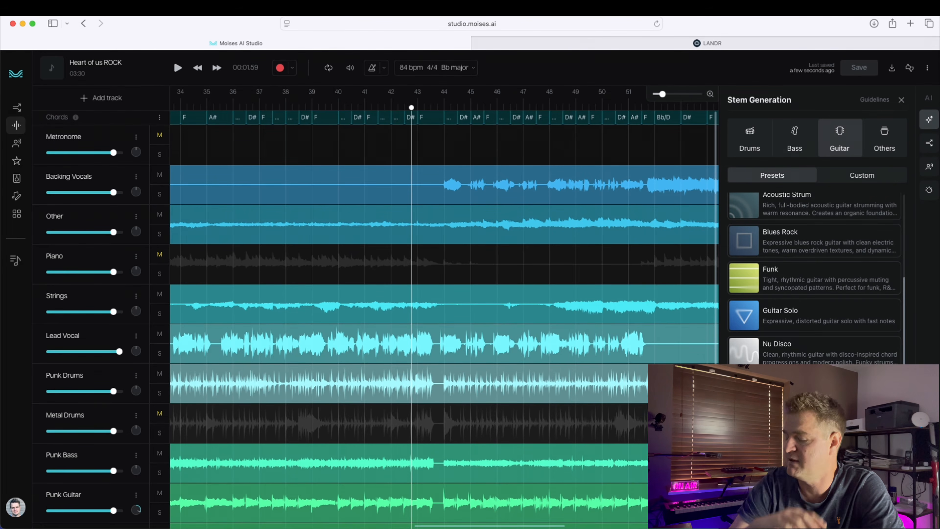
{"action": "key", "text": "space"}
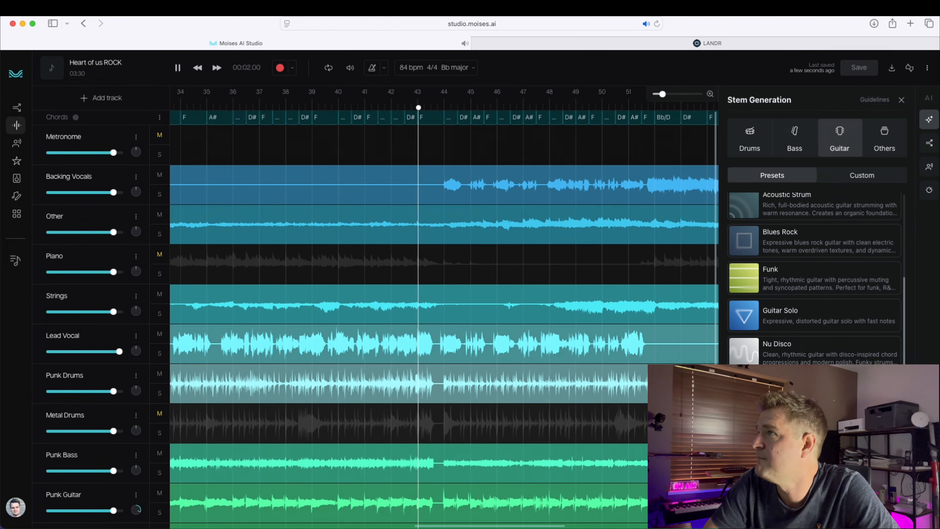